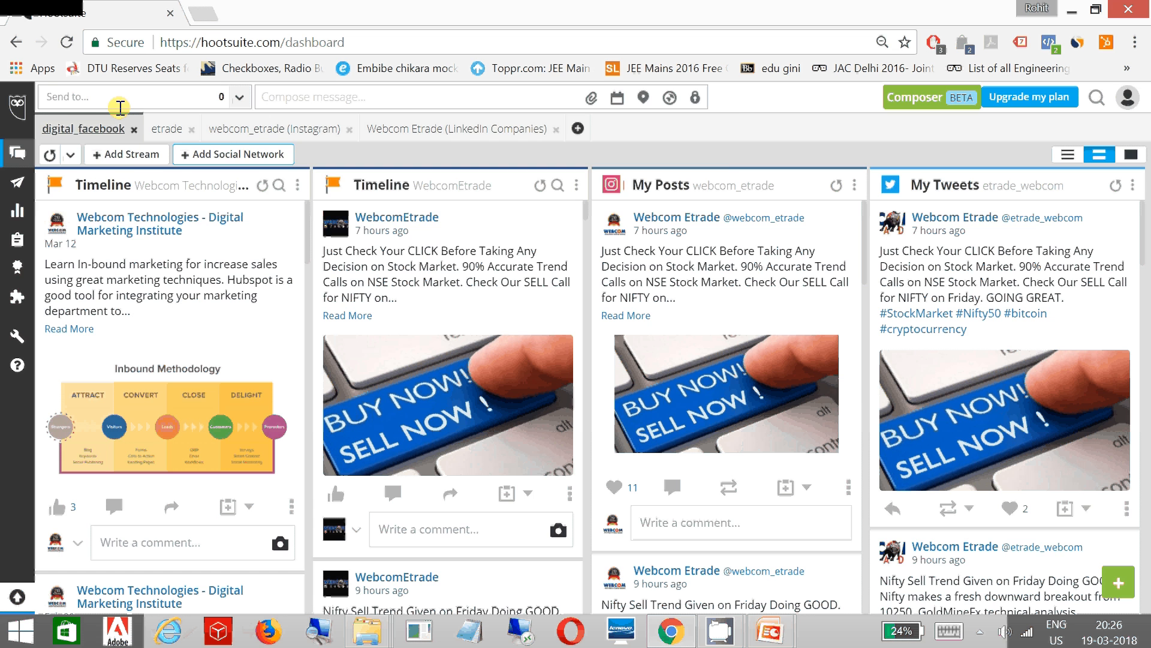
- Look through the Facebook, LinkedIn, Instagram and YouTube connection options for adding a social network, and close them without connecting
click(238, 97)
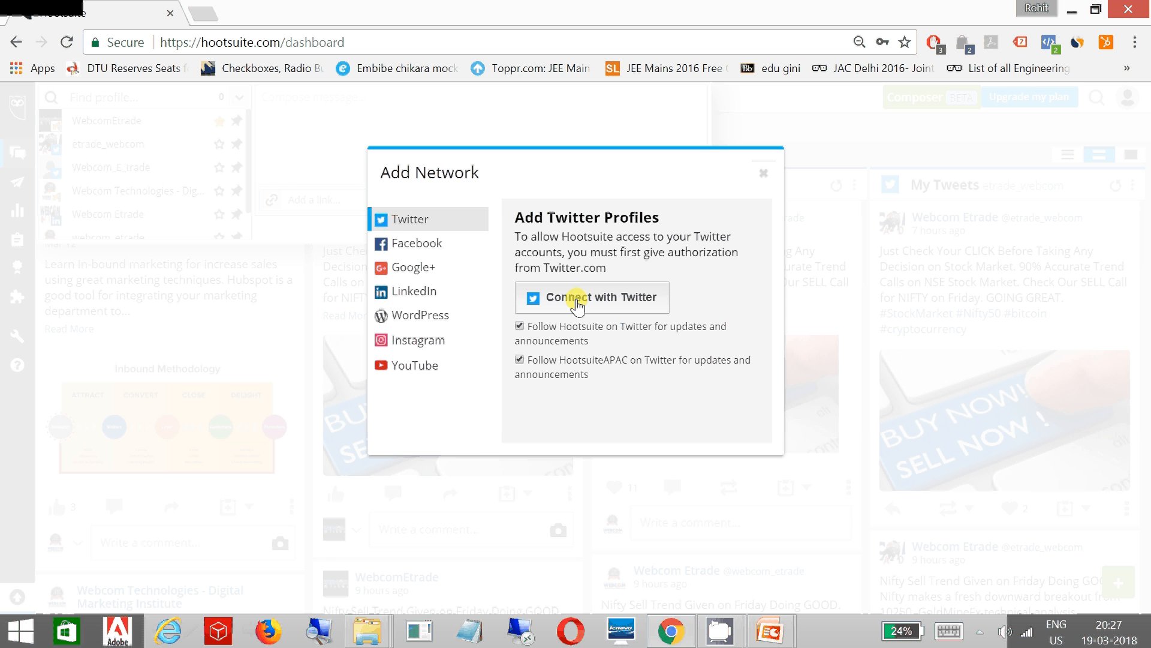
click(421, 243)
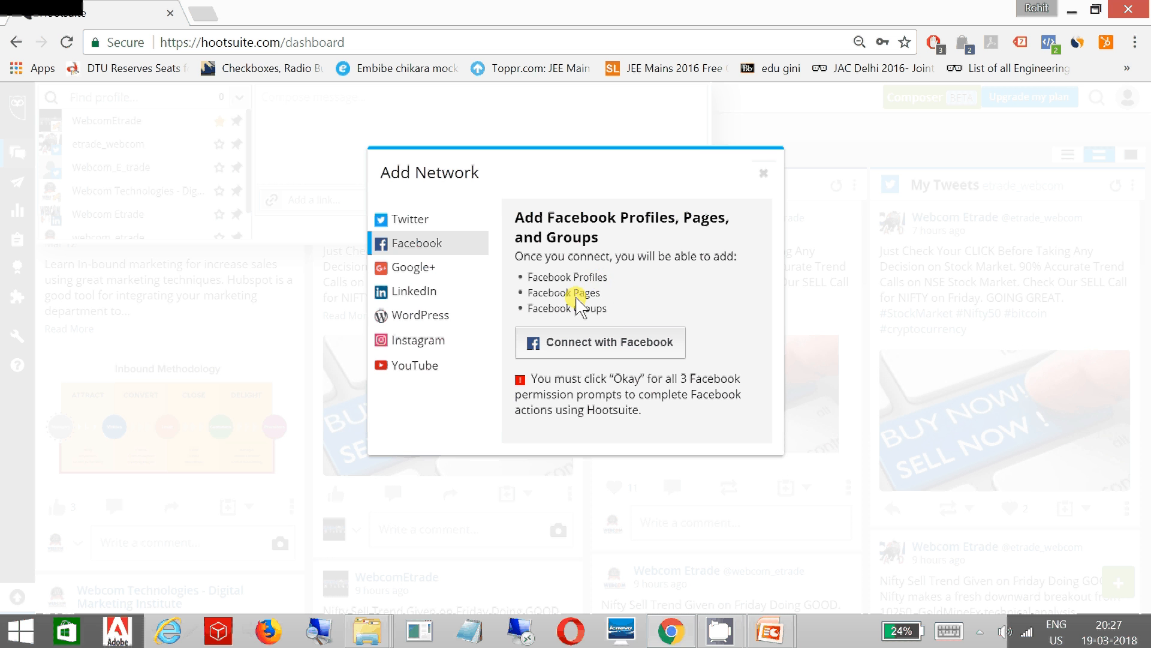
click(413, 297)
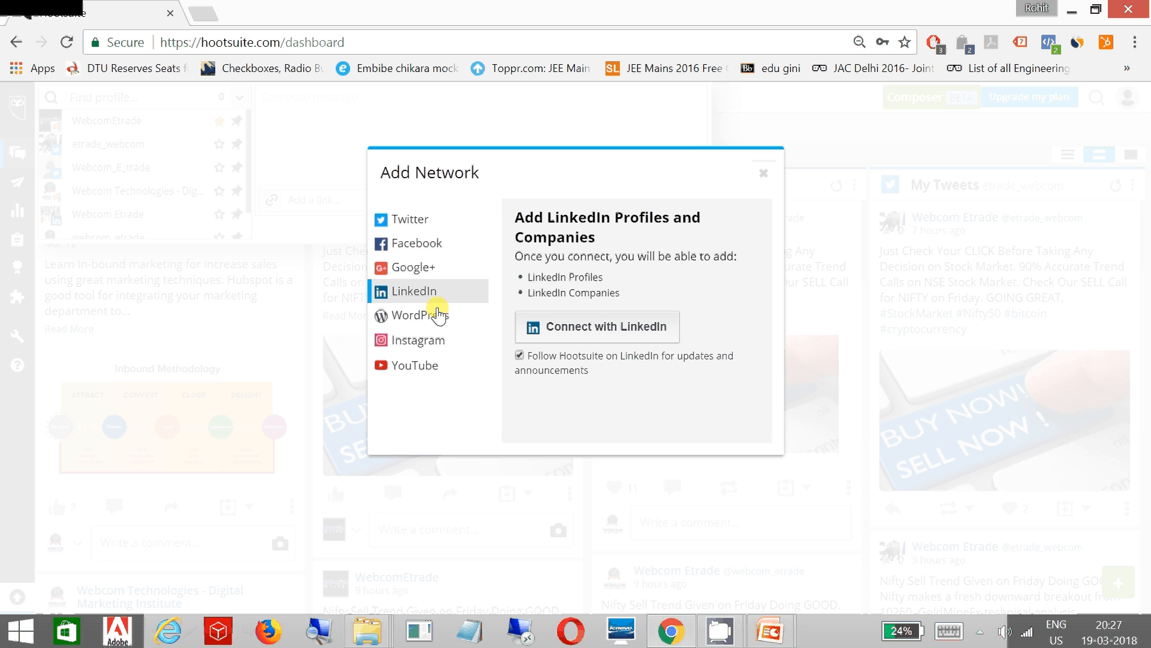
click(423, 346)
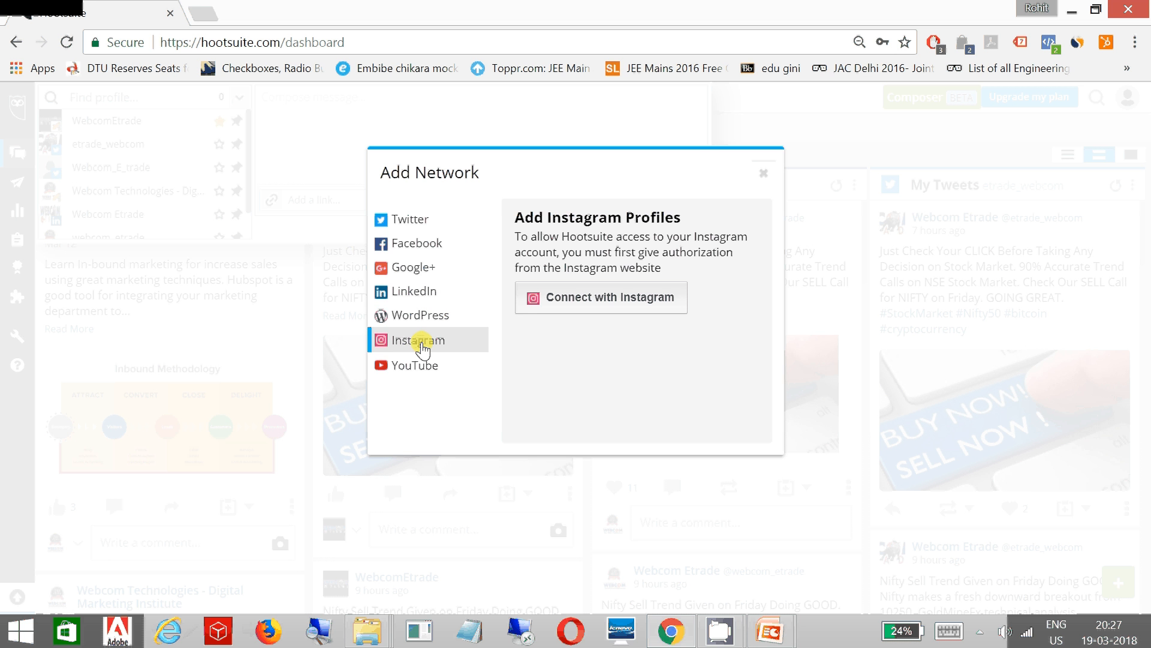
click(414, 370)
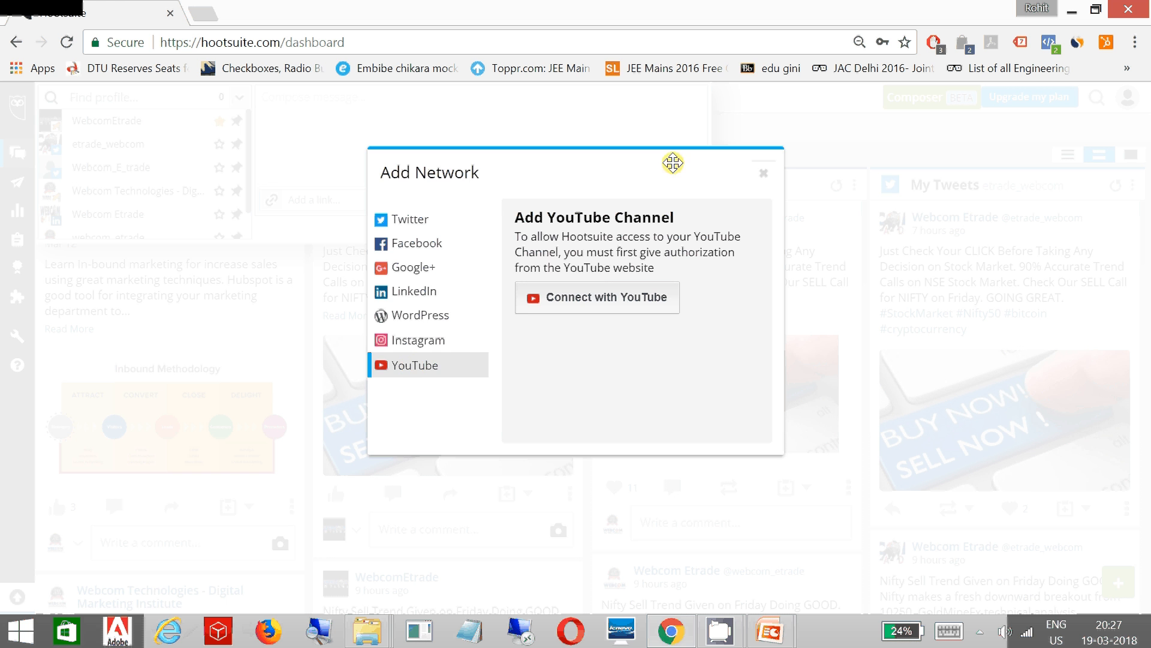
click(765, 175)
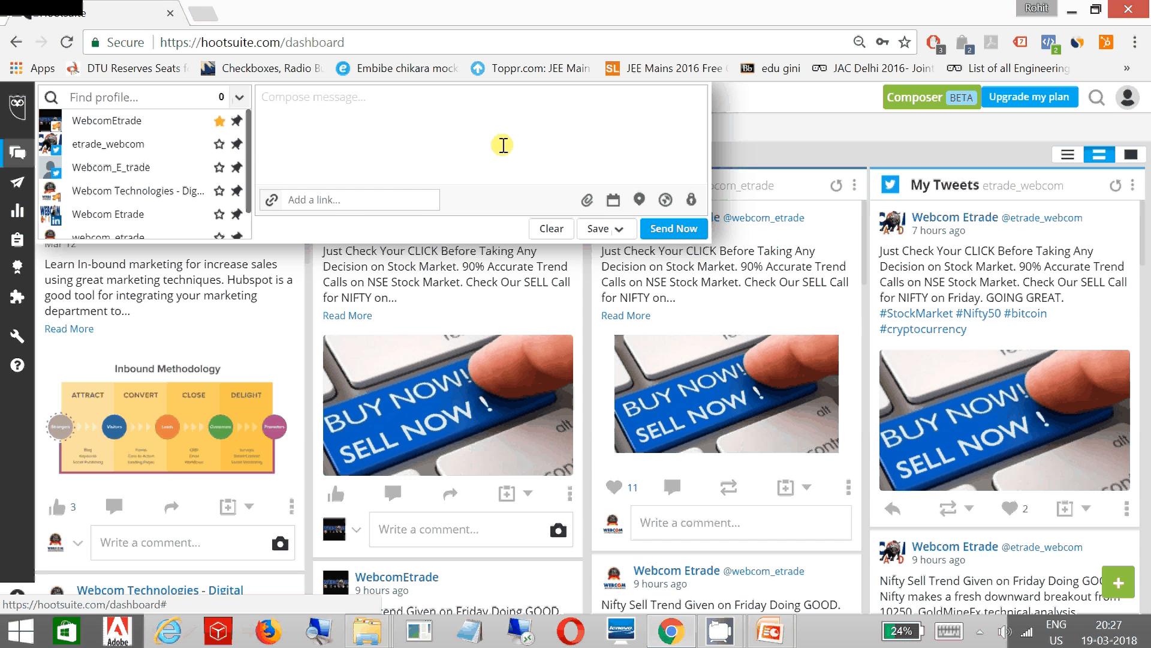
click(785, 156)
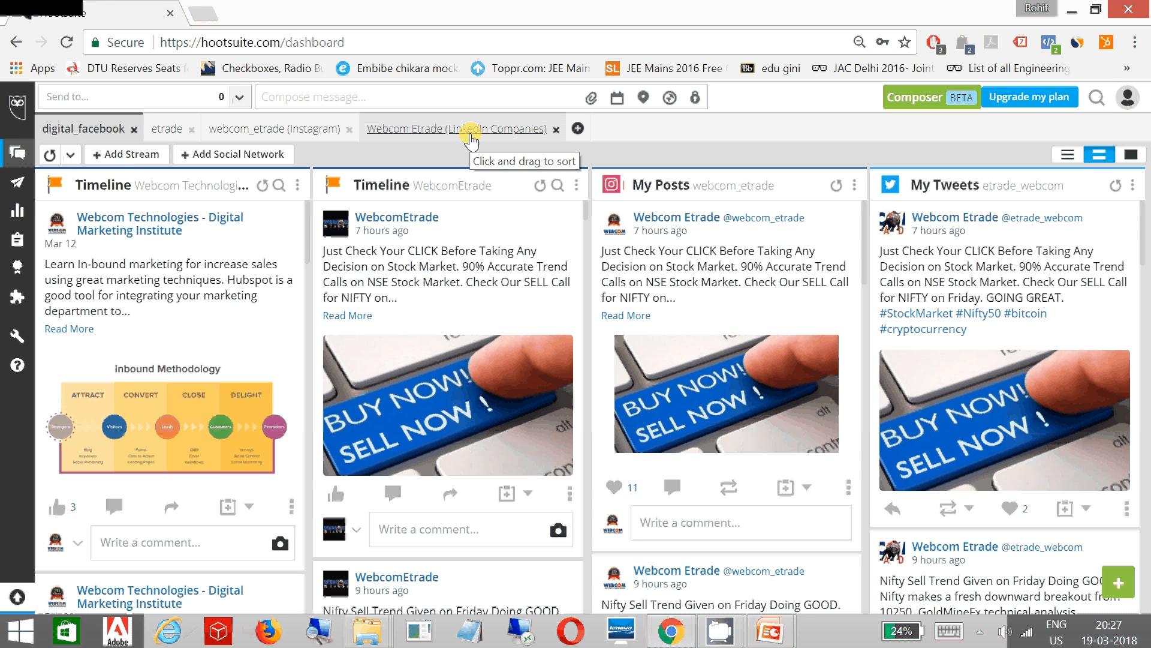
- Add the Likes and Home streams of the etrade_webcom Twitter profile to the digital_facebook tab
click(135, 155)
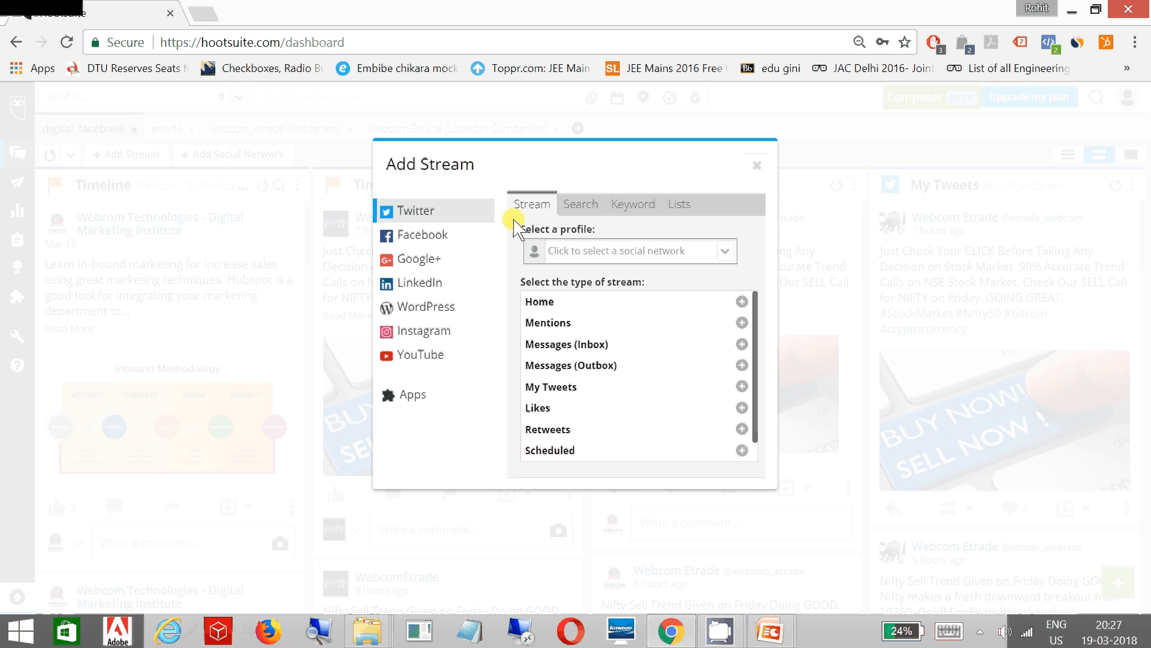
click(420, 239)
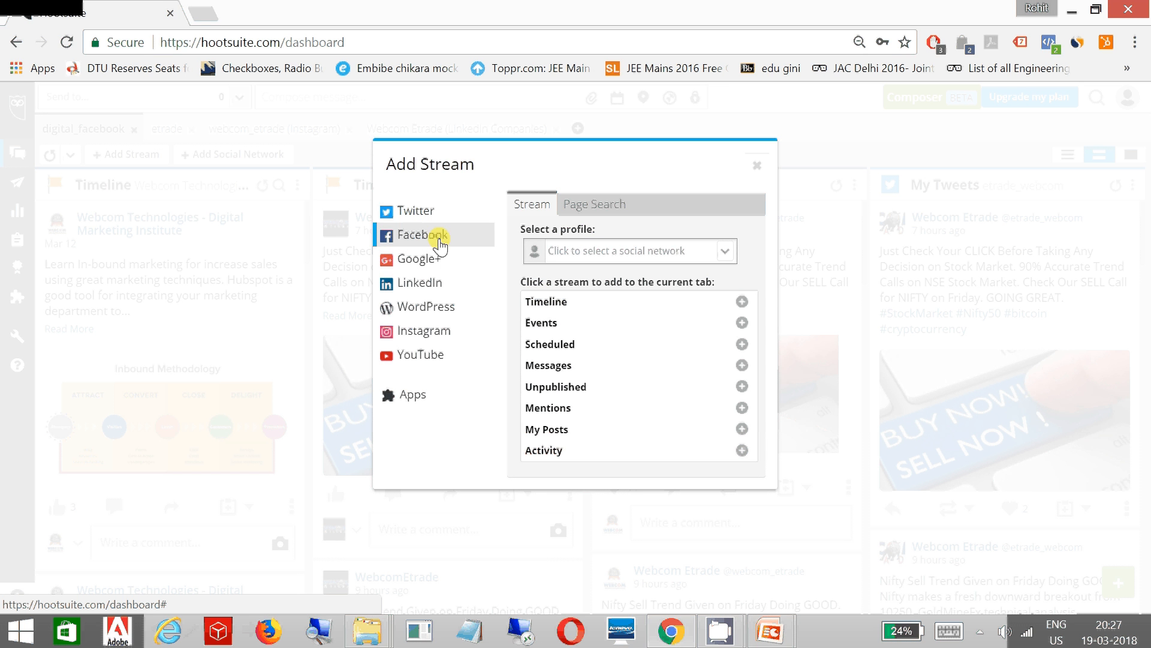
click(420, 215)
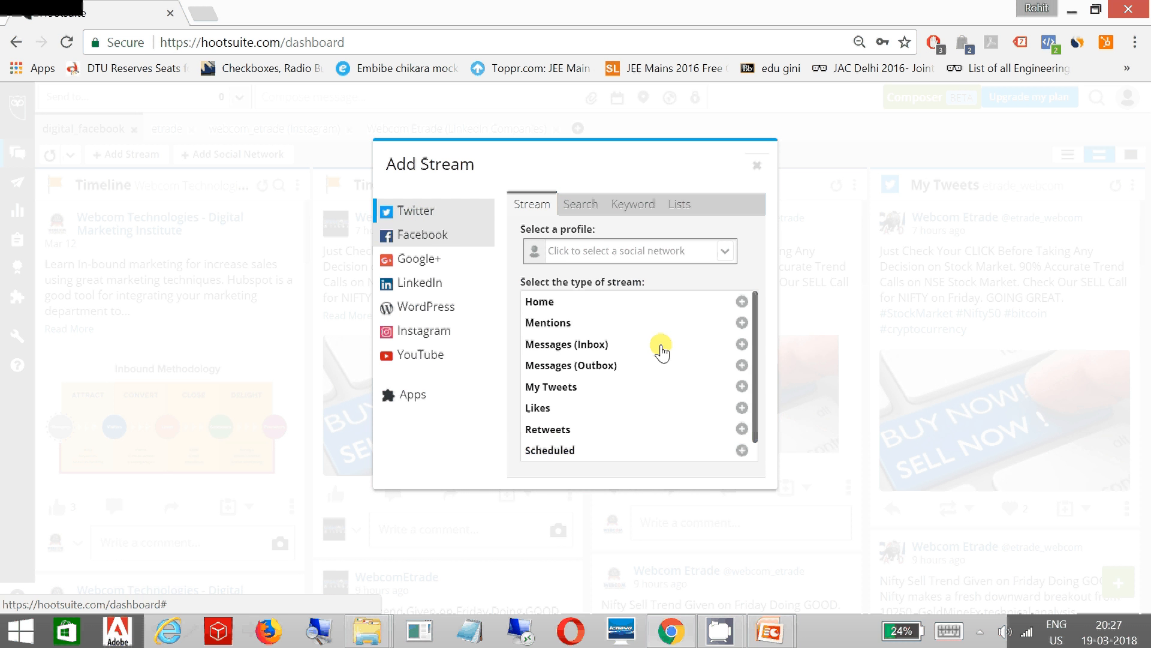
click(542, 410)
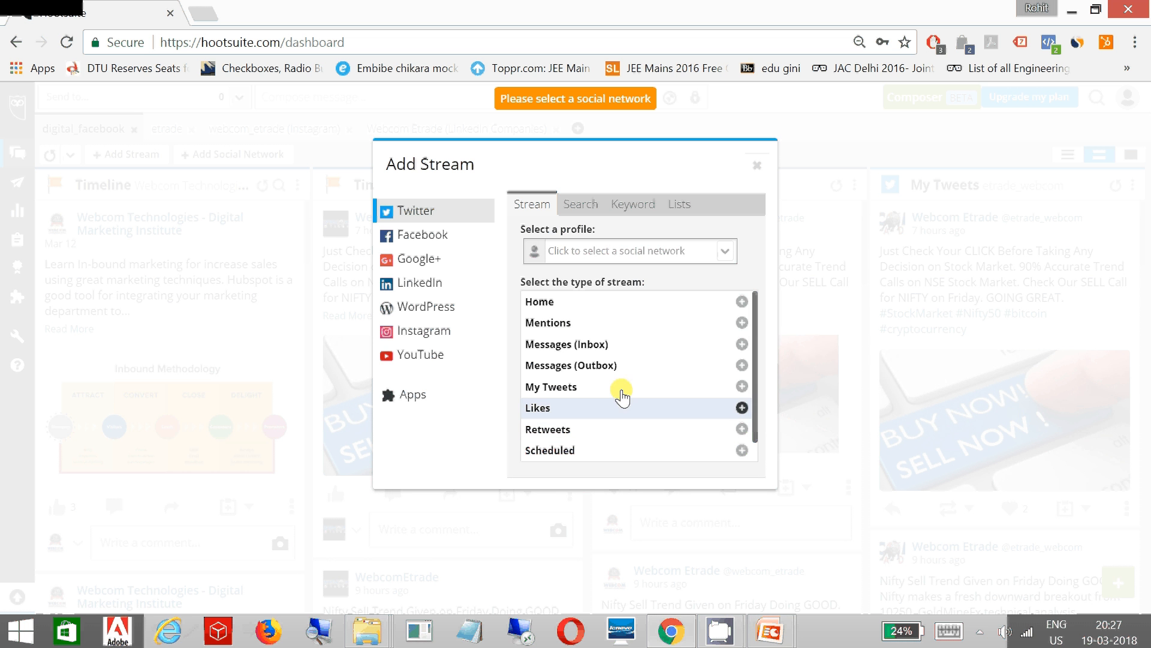
click(719, 254)
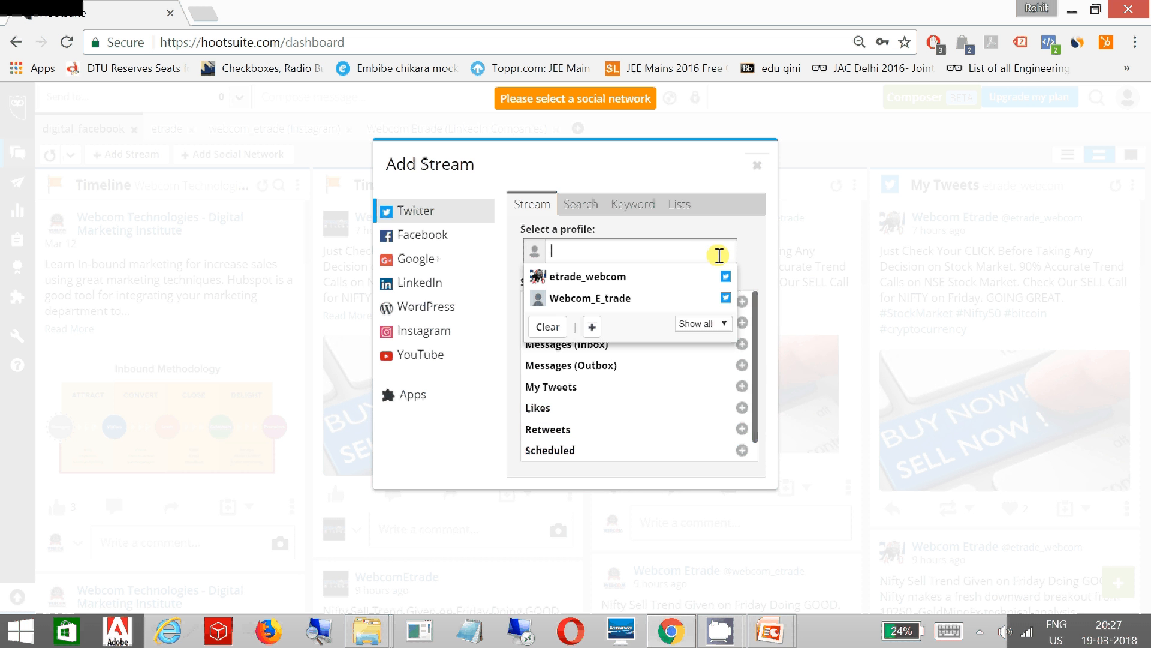
click(602, 280)
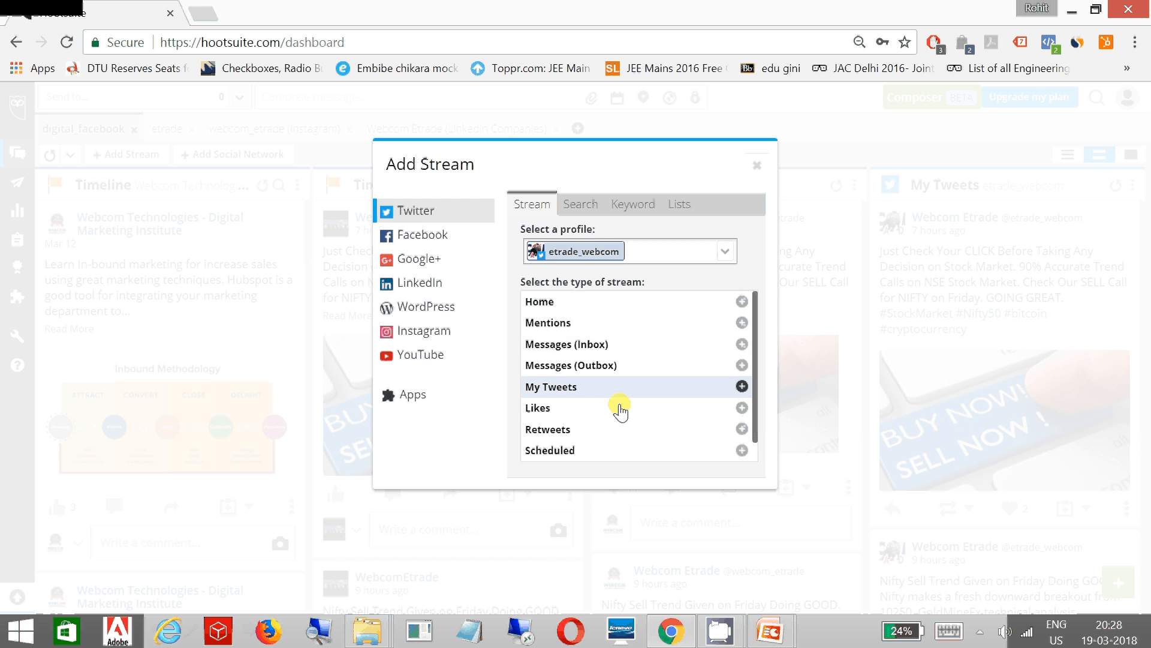
click(548, 413)
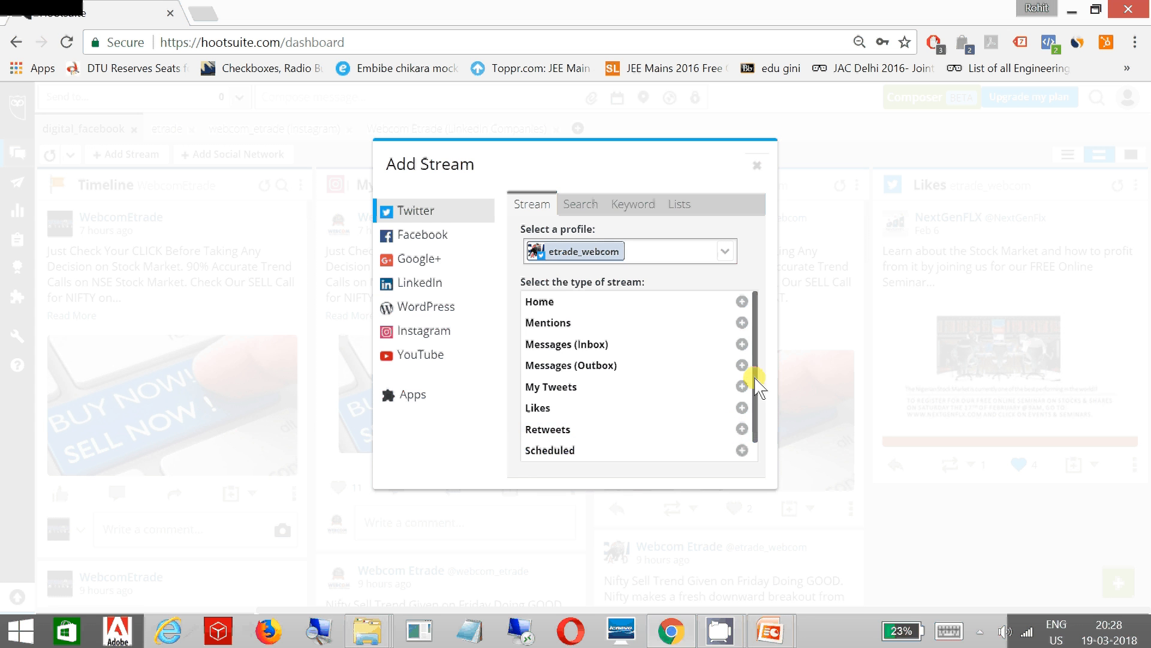
click(575, 305)
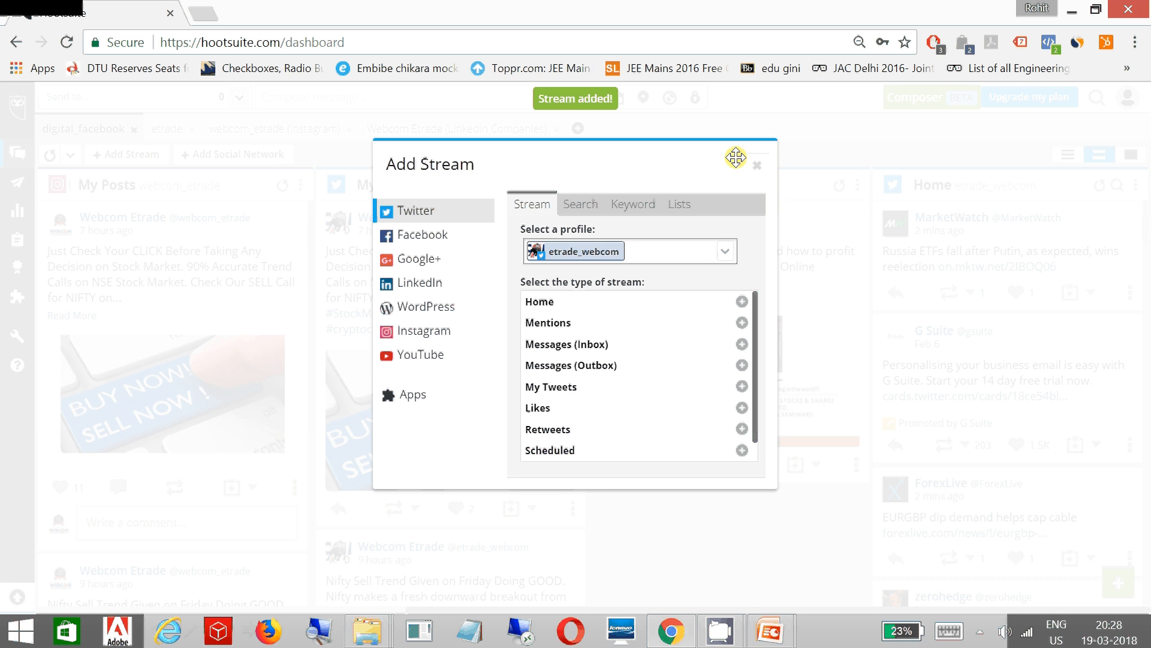
click(755, 169)
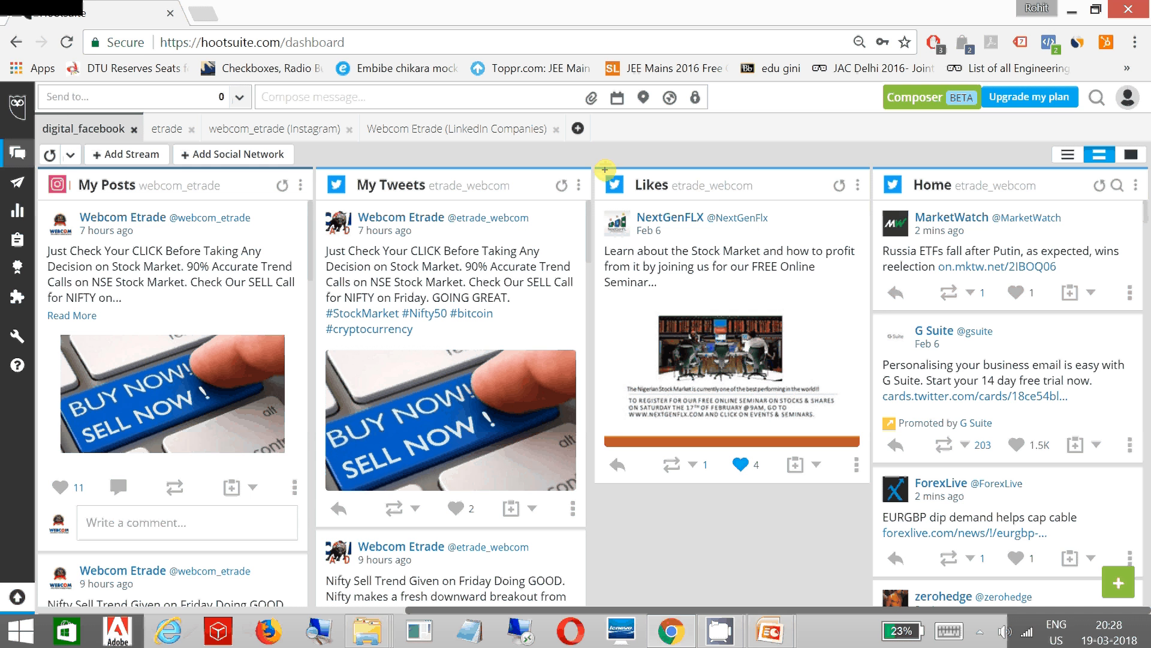
drag(605, 169, 869, 486)
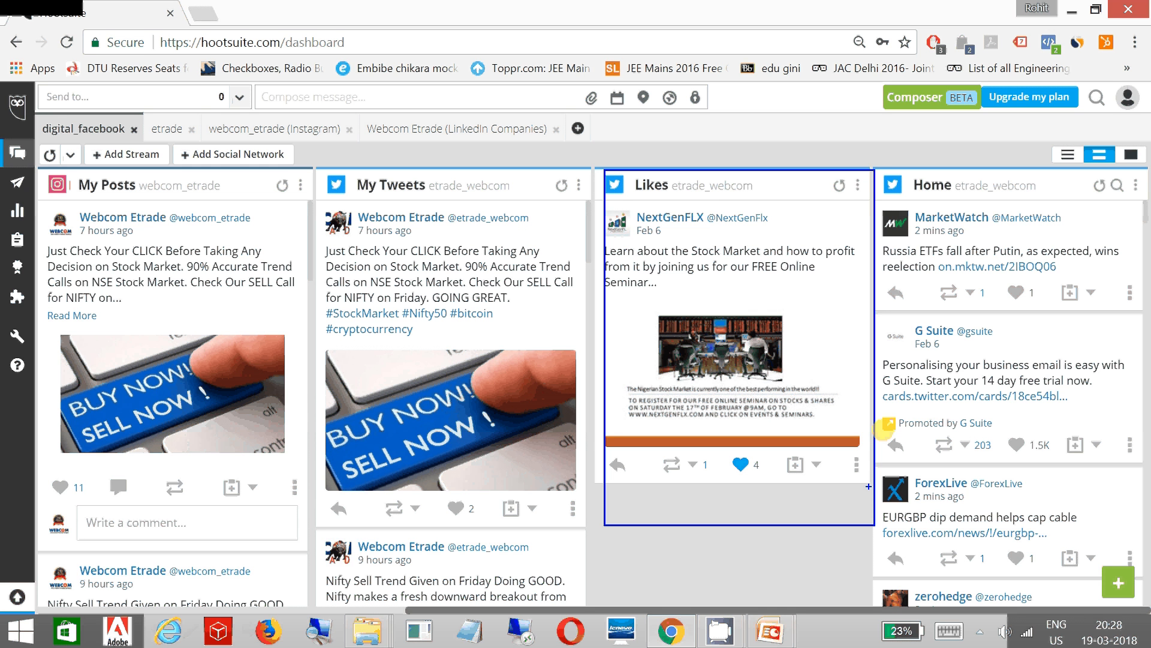
drag(881, 168, 1149, 505)
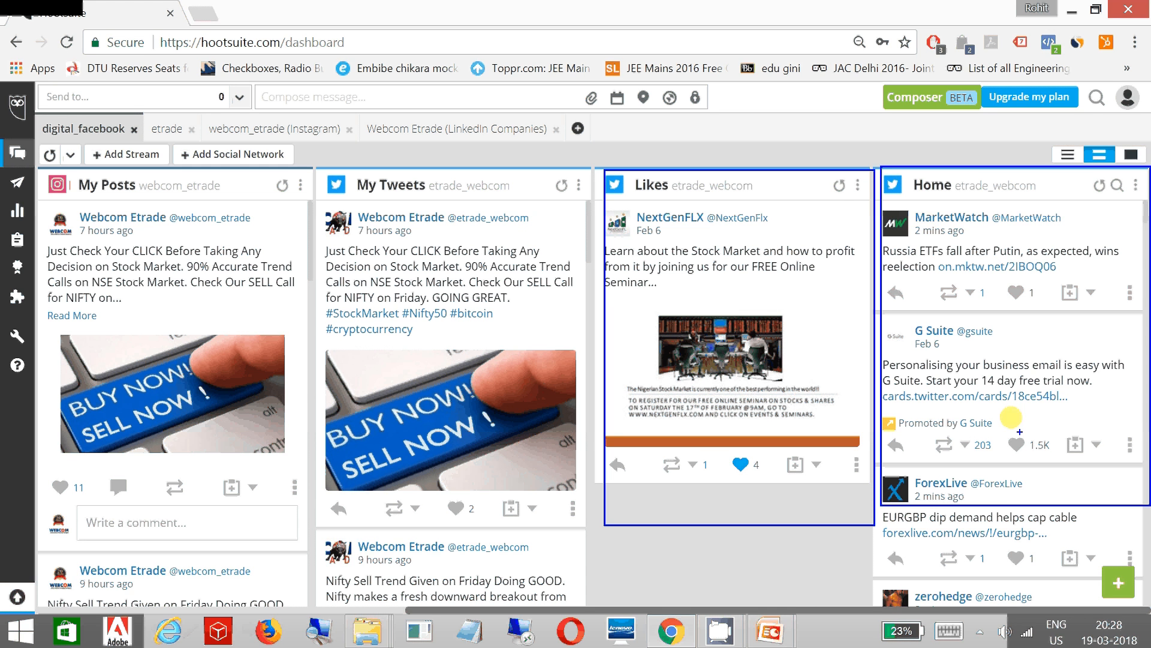
key(Escape)
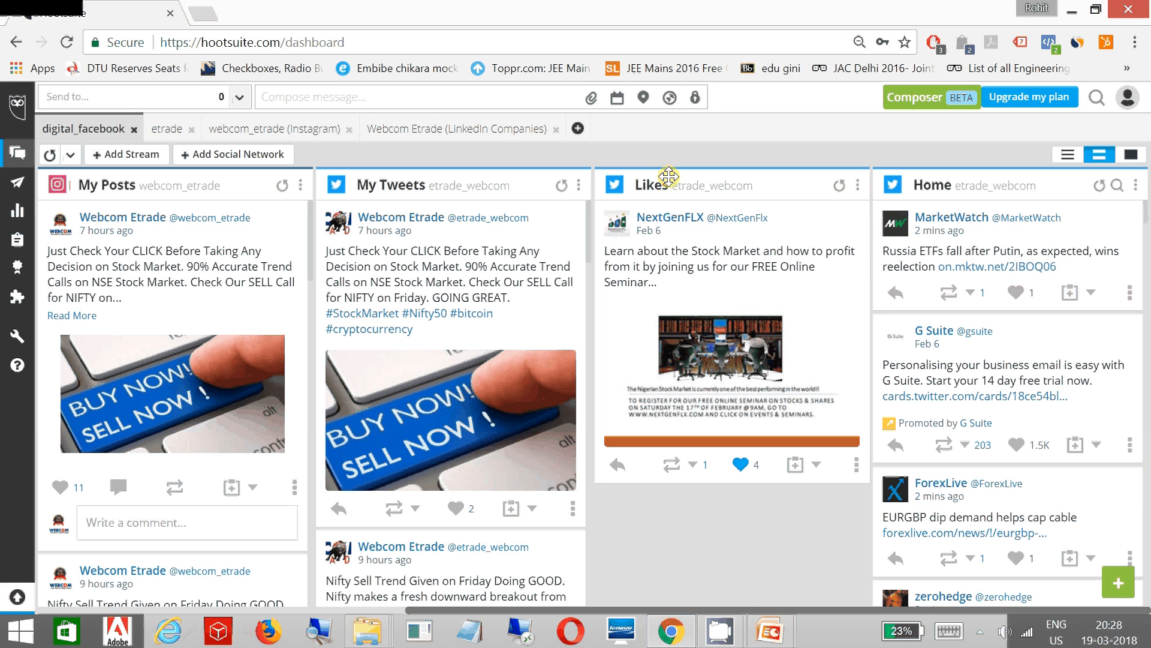
- Delete the etrade_webcom Likes and Home streams from the digital_facebook tab
click(858, 185)
click(780, 254)
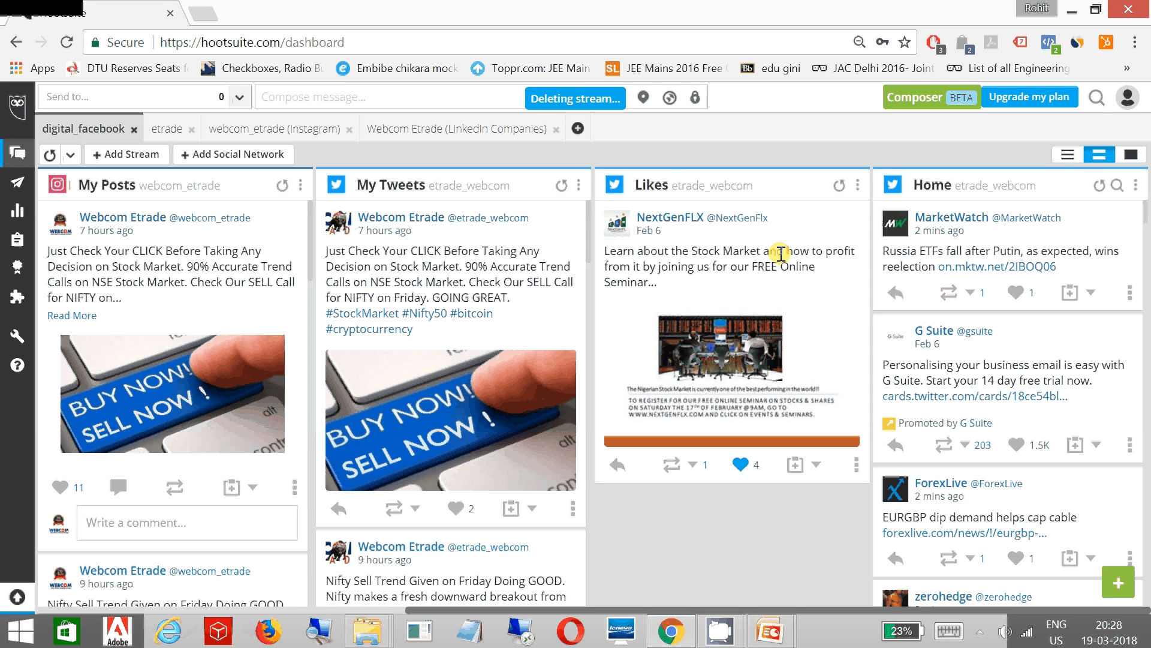
click(1137, 187)
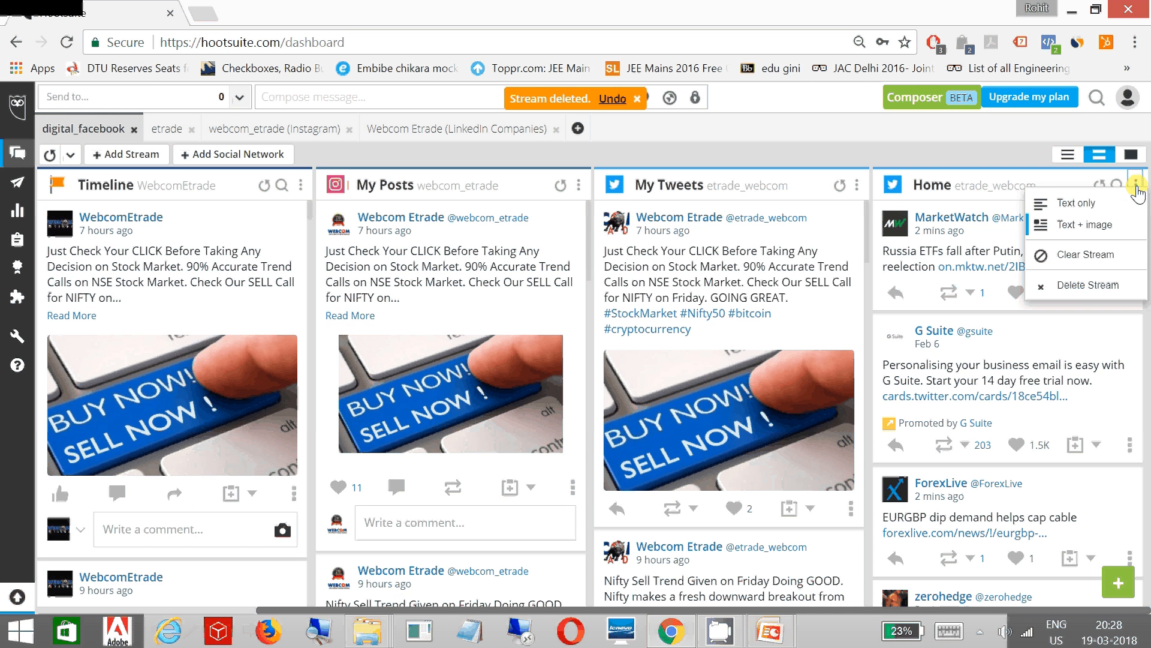
click(1085, 286)
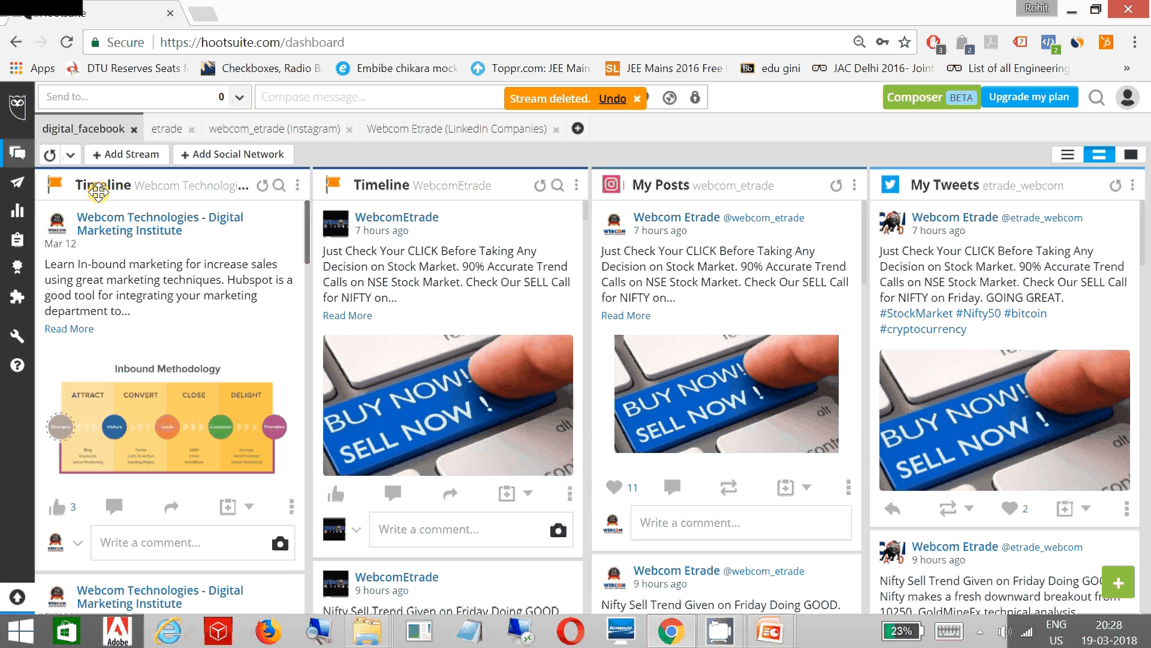
drag(62, 188, 132, 175)
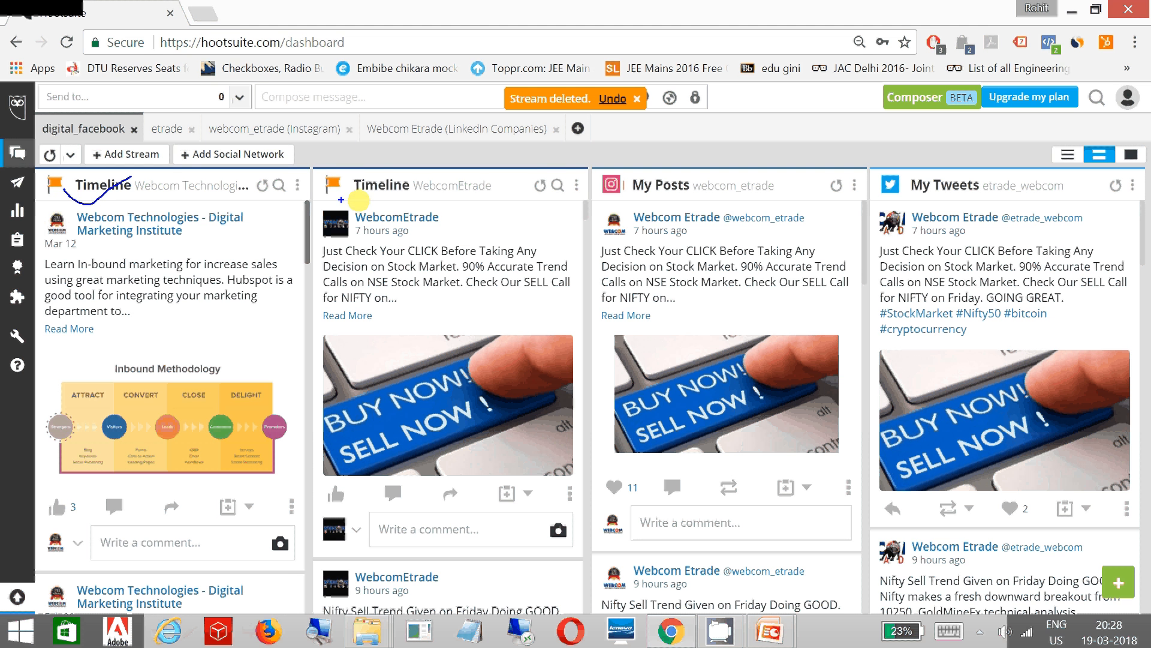
mouse_move(340, 187)
mouse_down()
mouse_move(351, 196)
mouse_move(408, 171)
mouse_up()
mouse_move(609, 190)
mouse_down()
mouse_move(628, 198)
mouse_move(693, 167)
mouse_up()
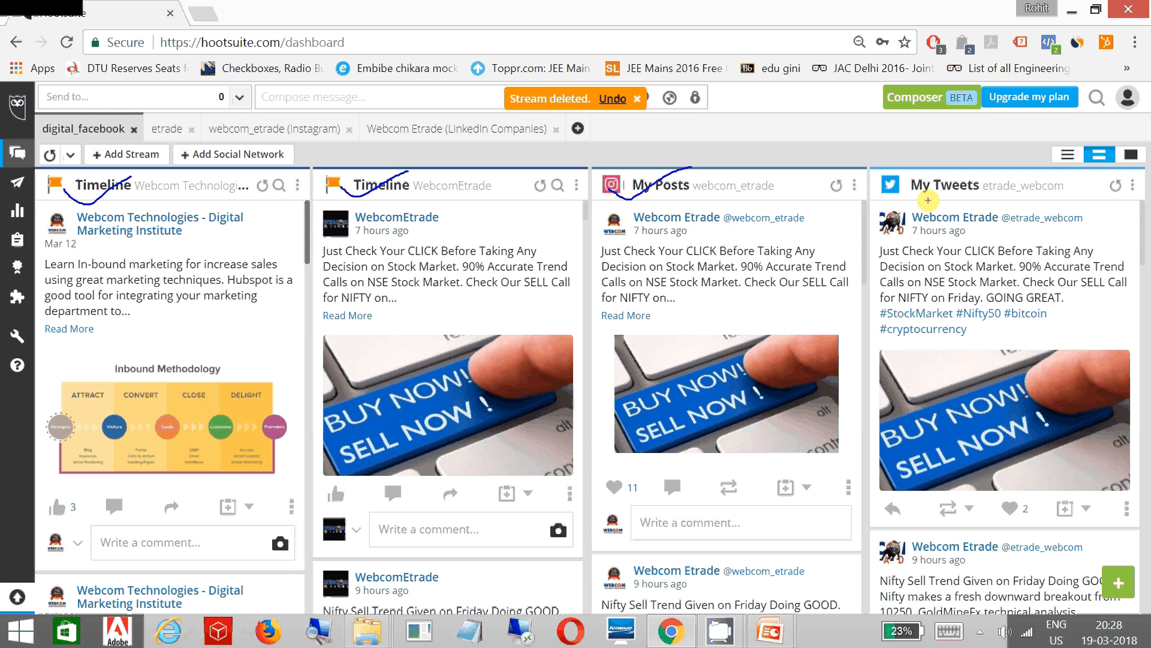
drag(891, 190, 969, 169)
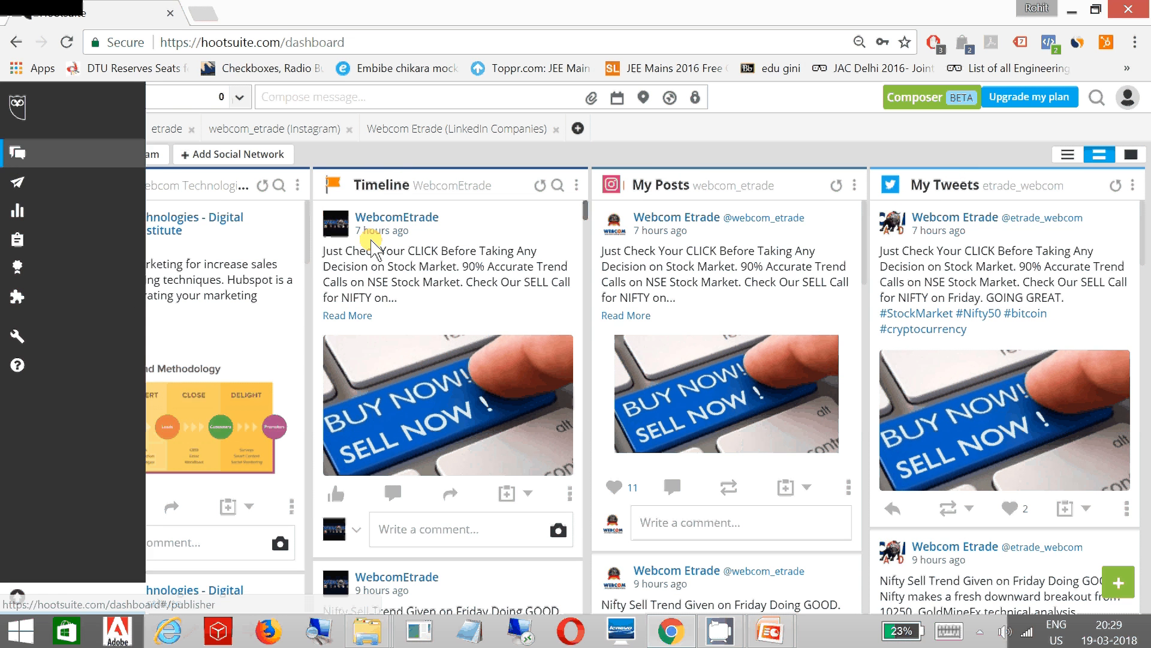
- Choose the WebcomEtrade, etrade_webcom, webcom_etrade (Instagram) and Webcom Etrade (LinkedIn) profiles as destinations for a new message
click(205, 111)
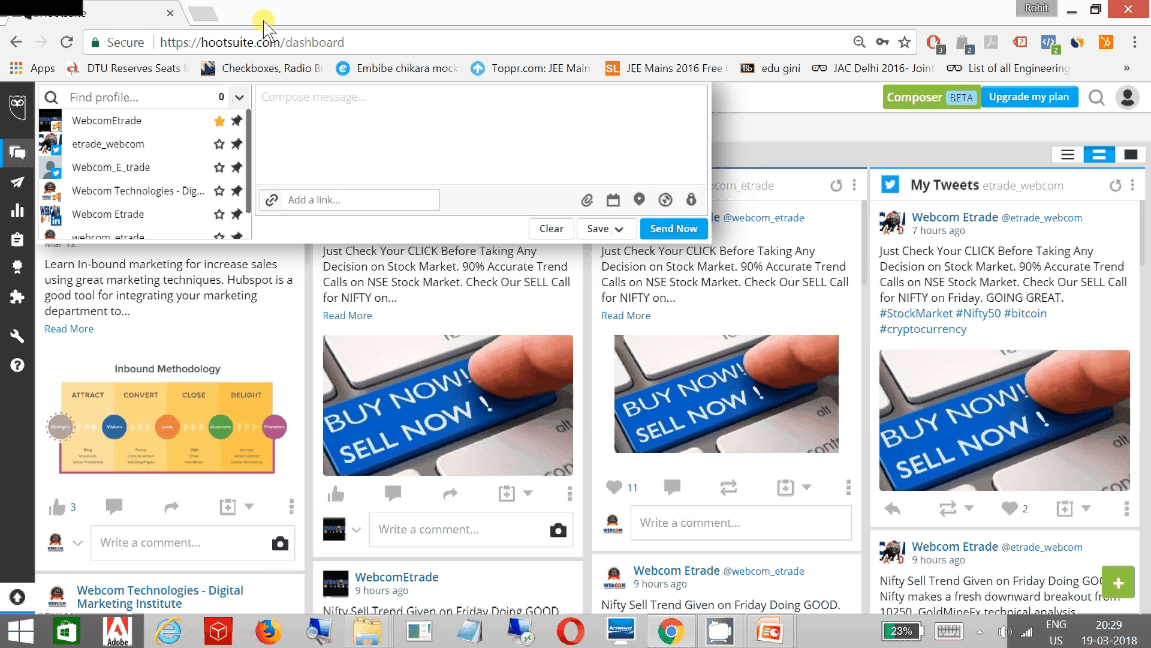
click(772, 110)
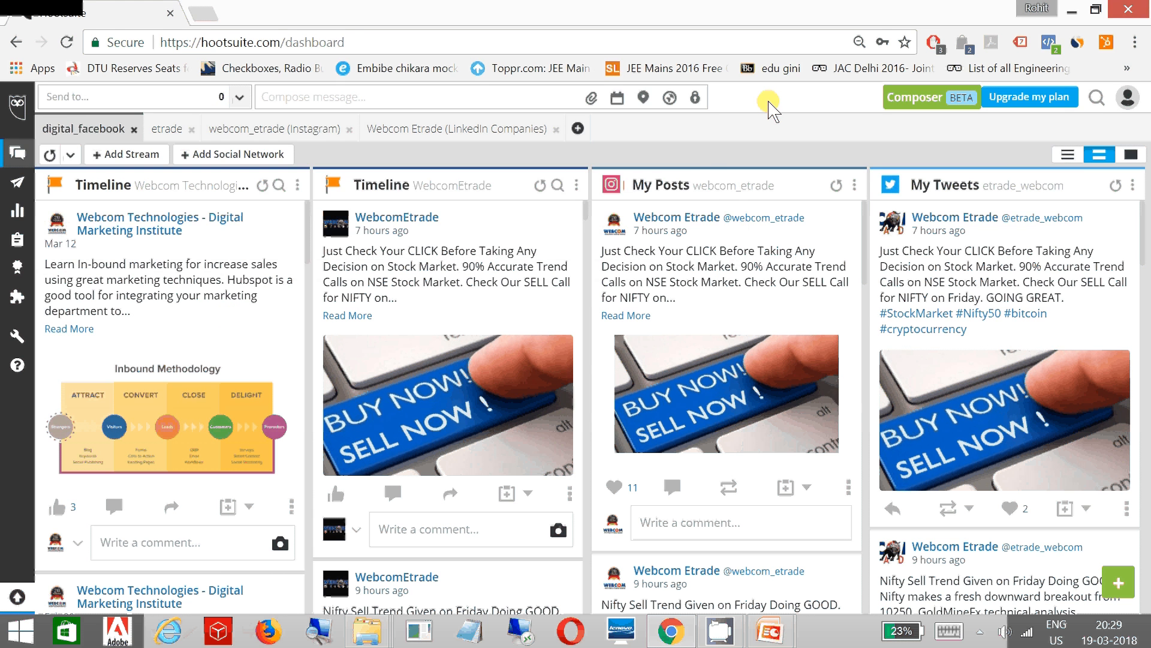
click(97, 101)
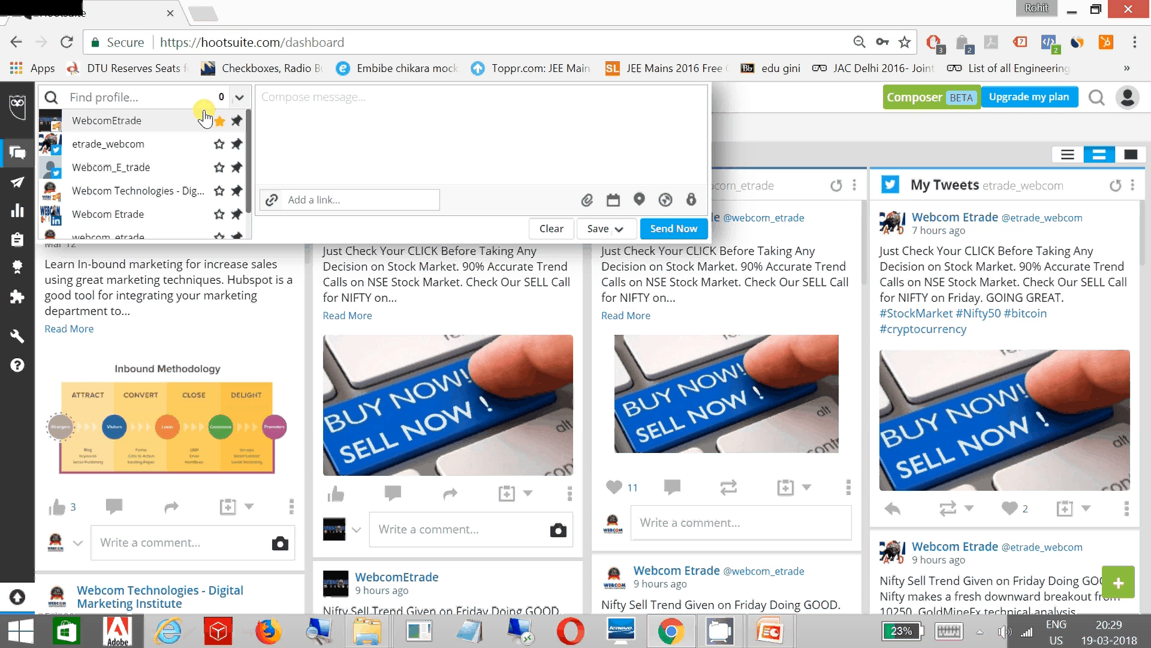
click(105, 126)
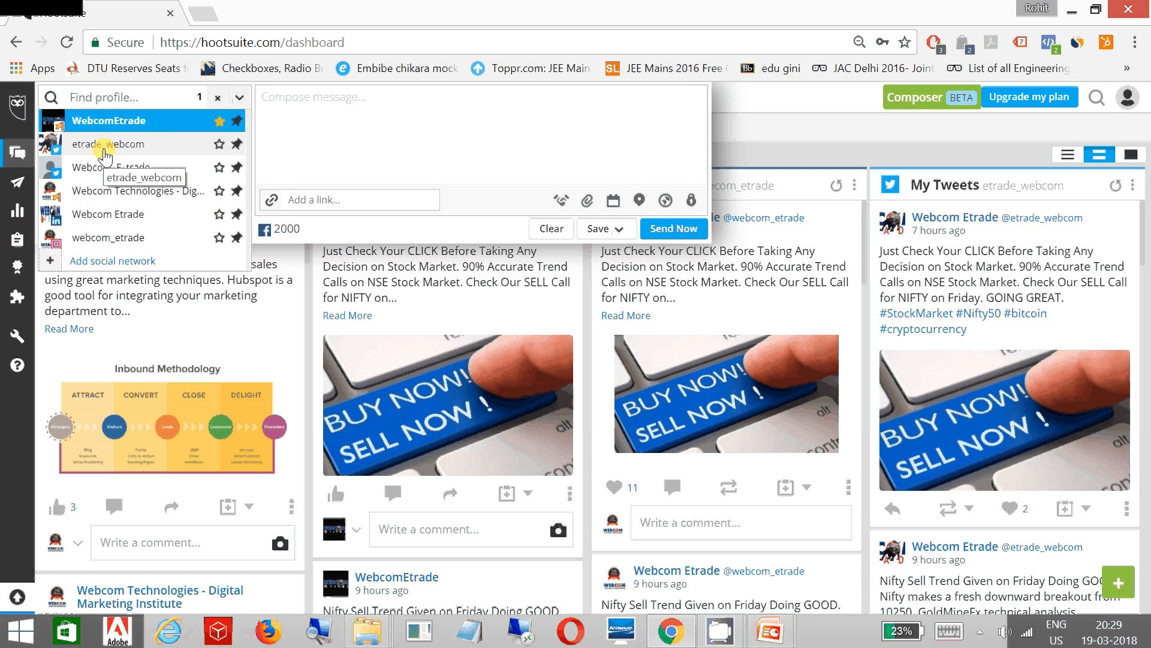
click(106, 150)
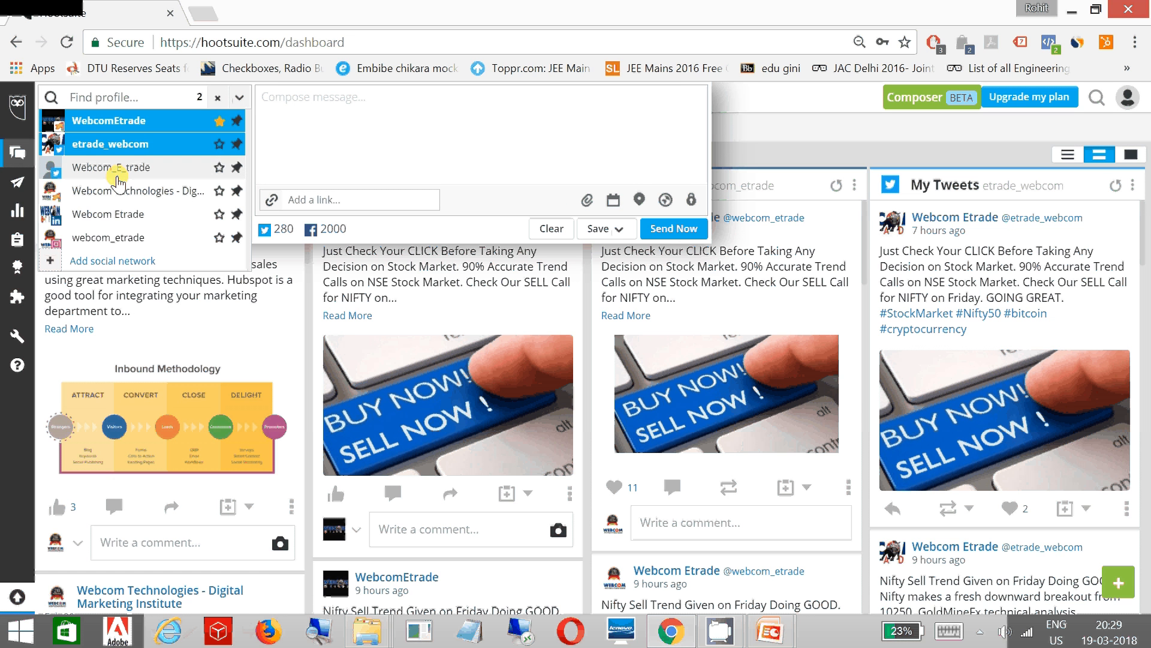
click(111, 238)
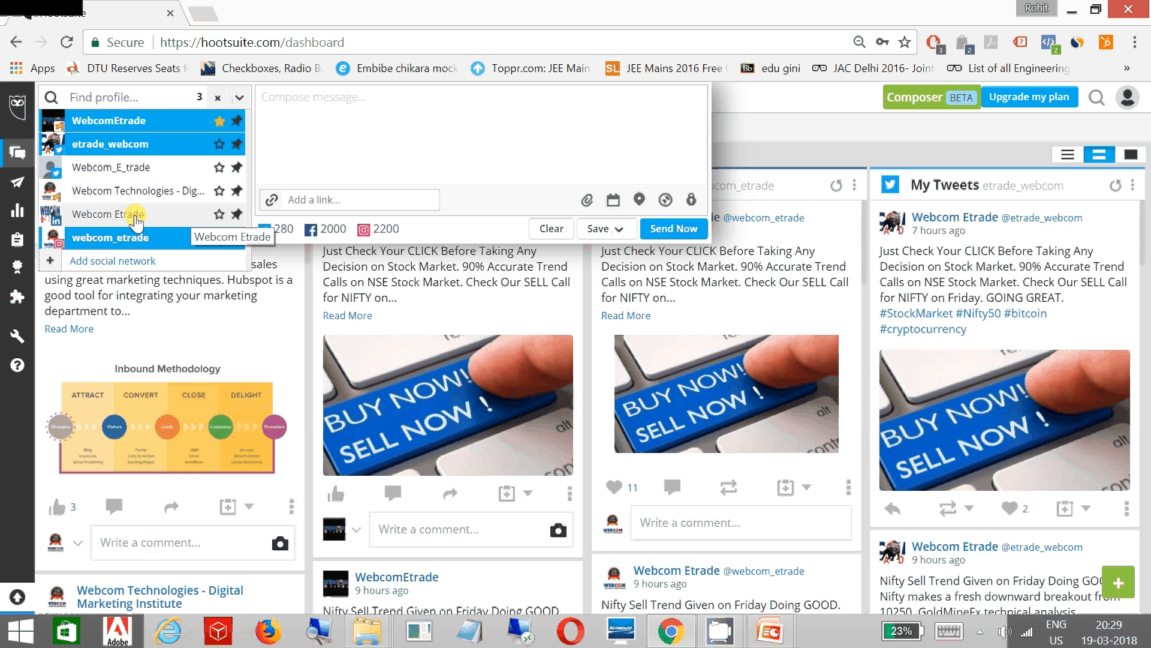
click(129, 220)
- Write the message "Hi! This is my first post from Hootsuite" for the selected profiles
click(322, 116)
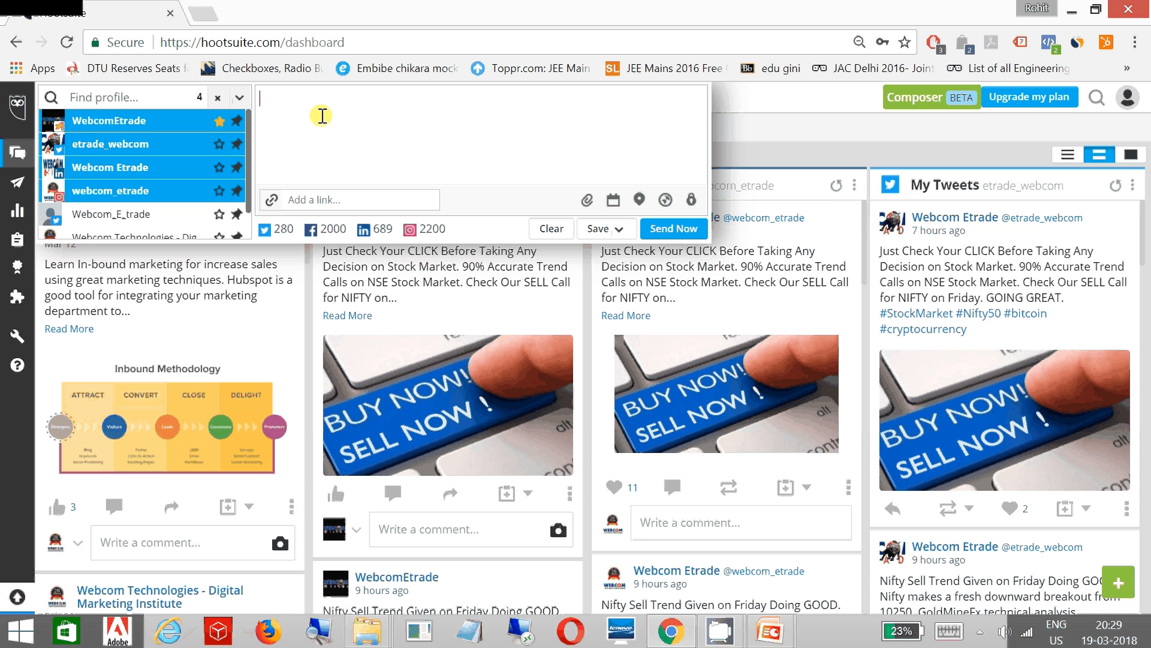
text(Hi! This is m)
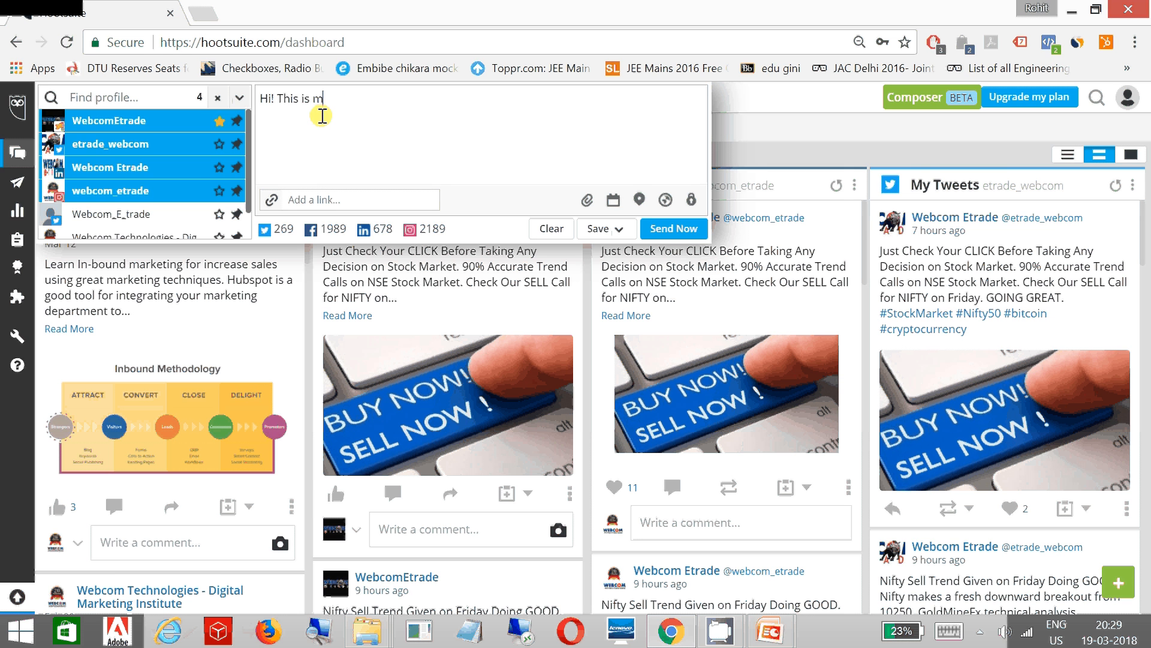
text(y)
text( post f)
key(BackSpace)
key(BackSpace)
key(BackSpace)
key(BackSpace)
key(BackSpace)
key(BackSpace)
text(first post f)
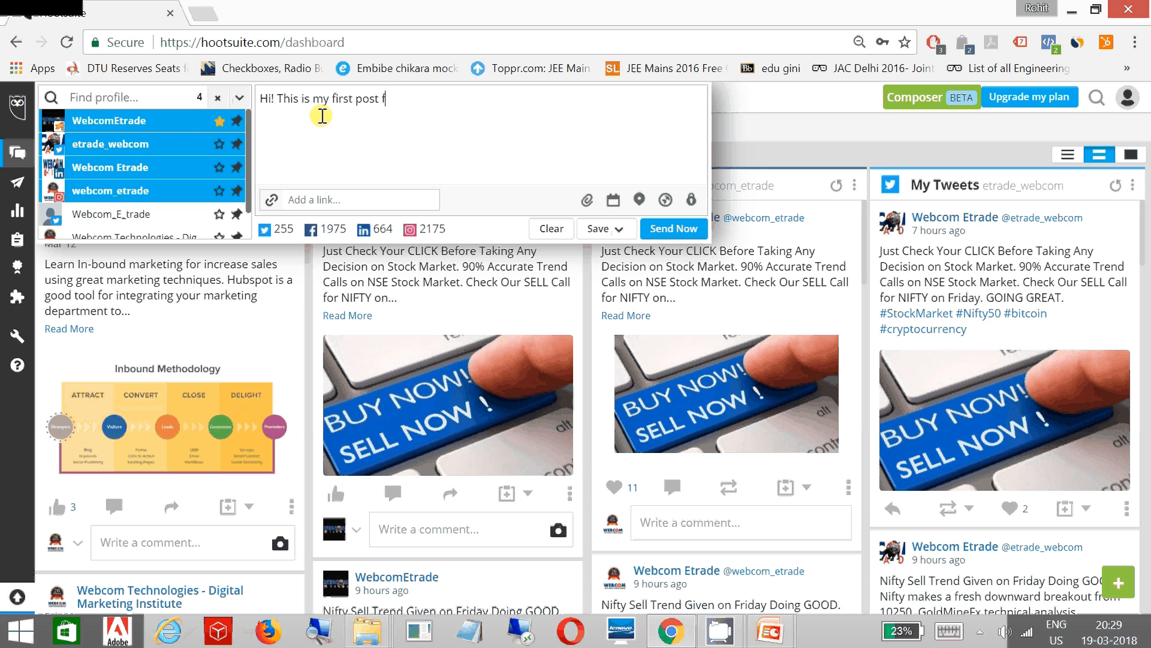
text(rom Hootsuite)
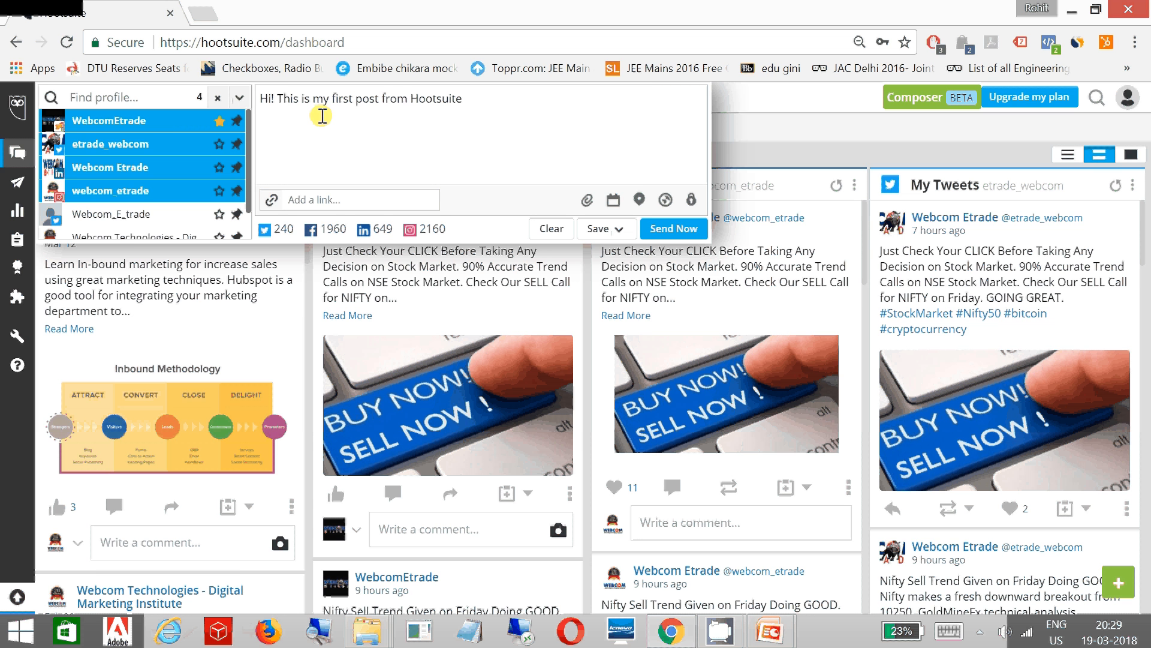
- End the message with a full stop and open the file chooser for attaching media to the post
text(.)
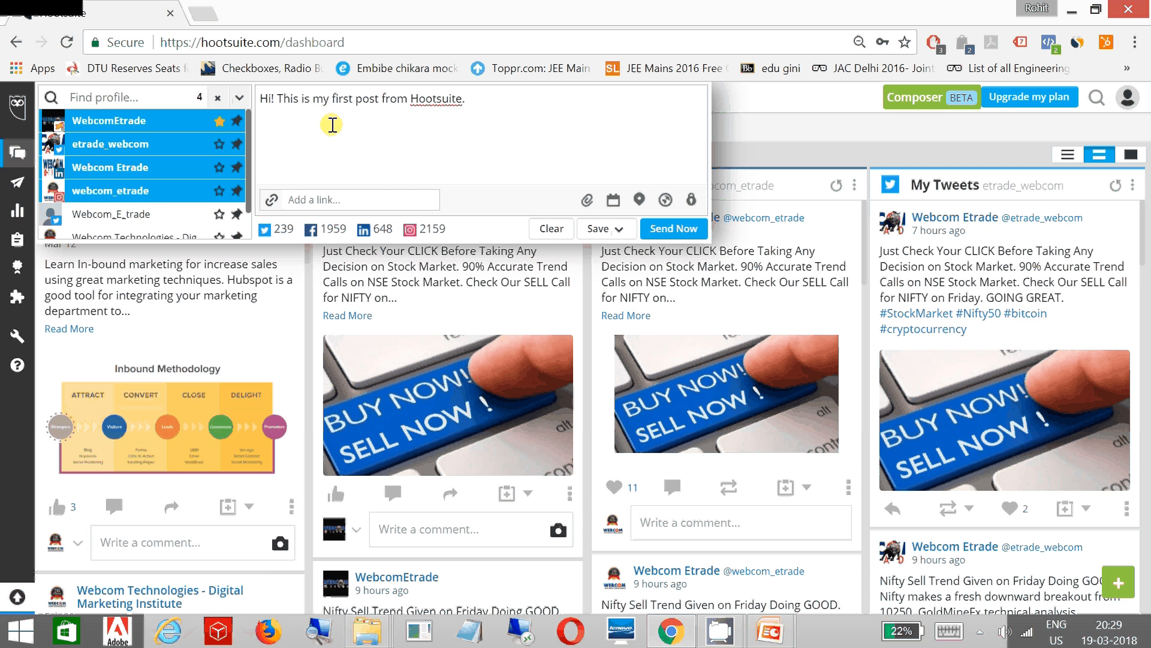
click(354, 199)
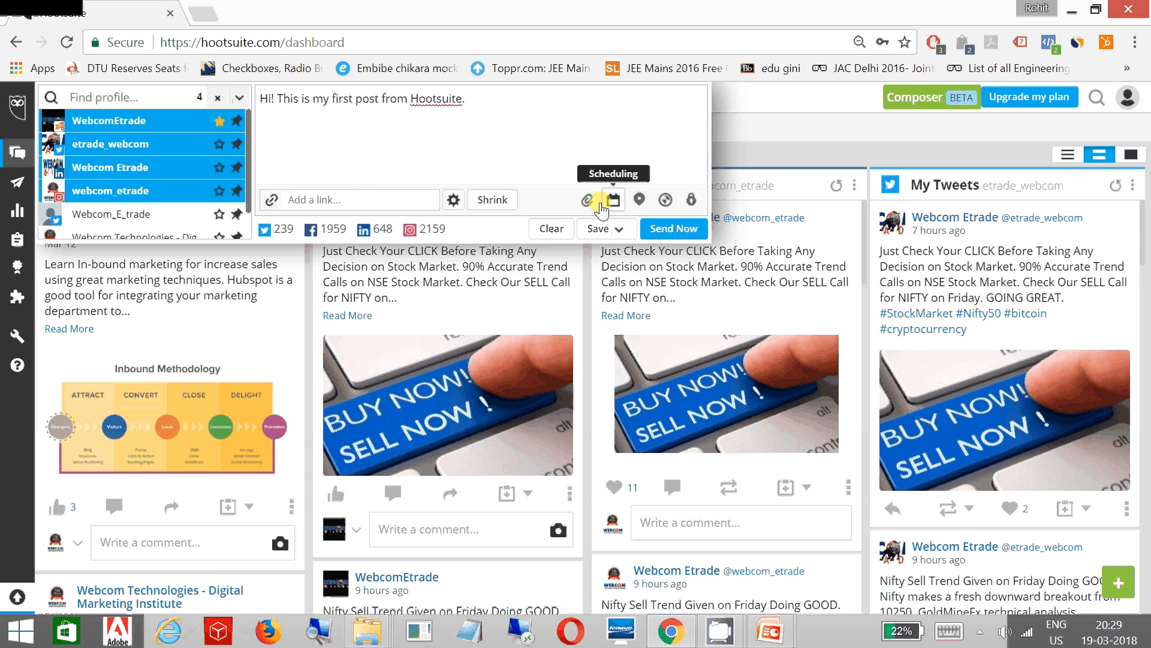
click(587, 200)
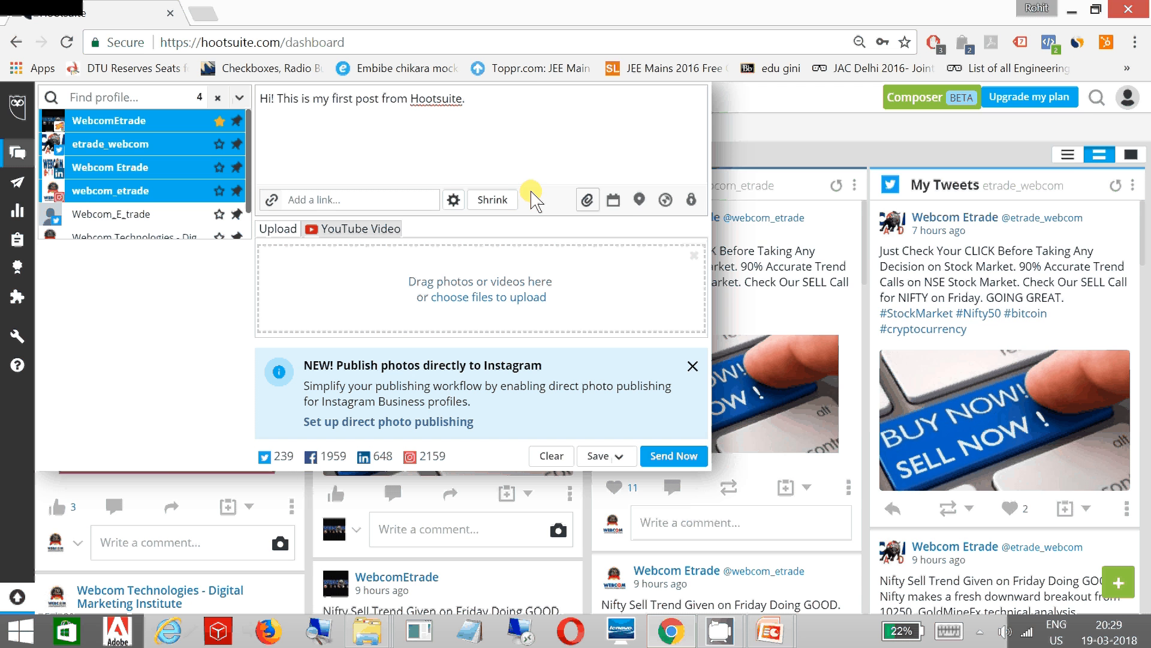
click(441, 258)
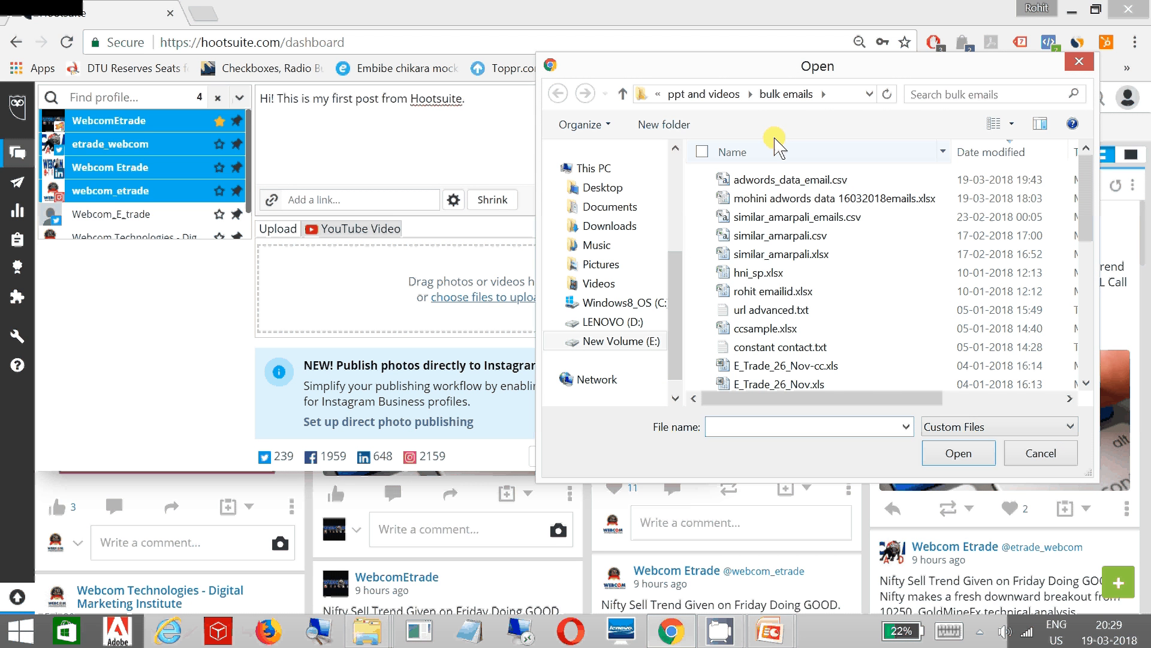
- Attach Etrade_1200x627.jpg from the facebook folder, reached through the desktop's digital marketing shortcut
click(601, 189)
click(754, 222)
key(d)
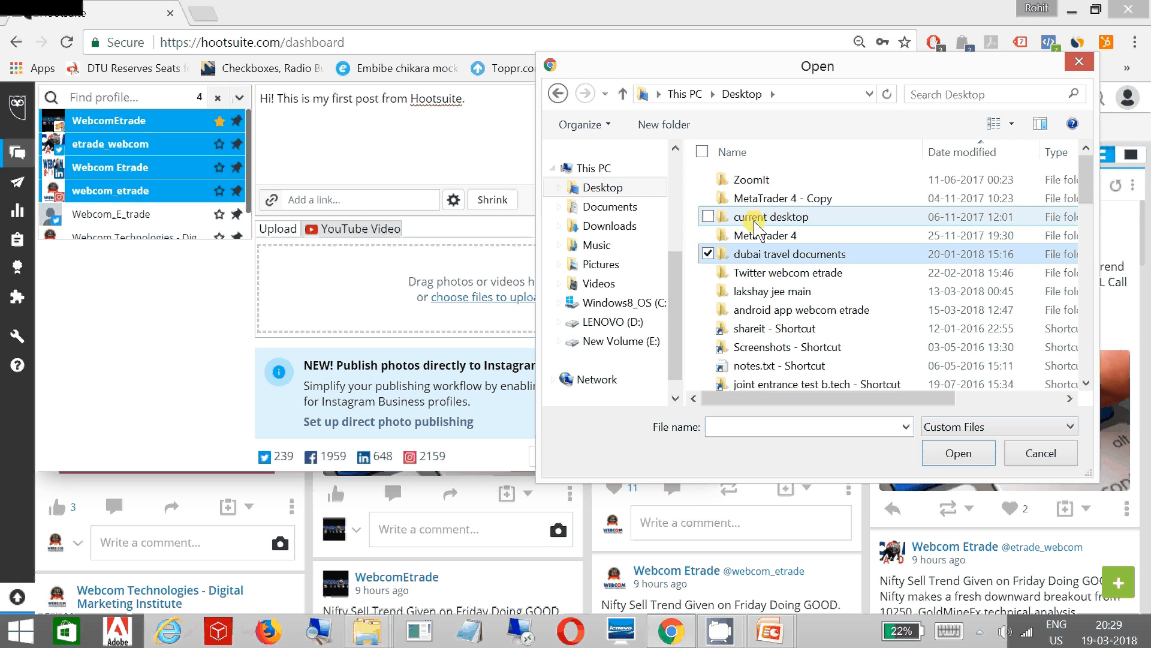
key(d)
key(d)
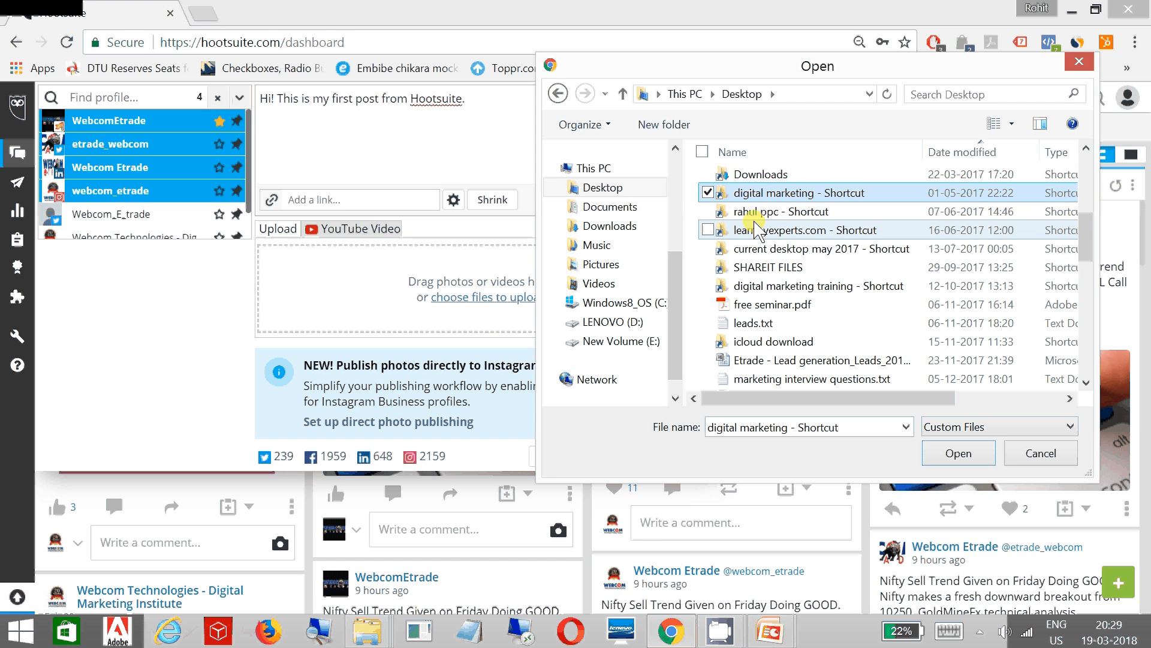
key(Return)
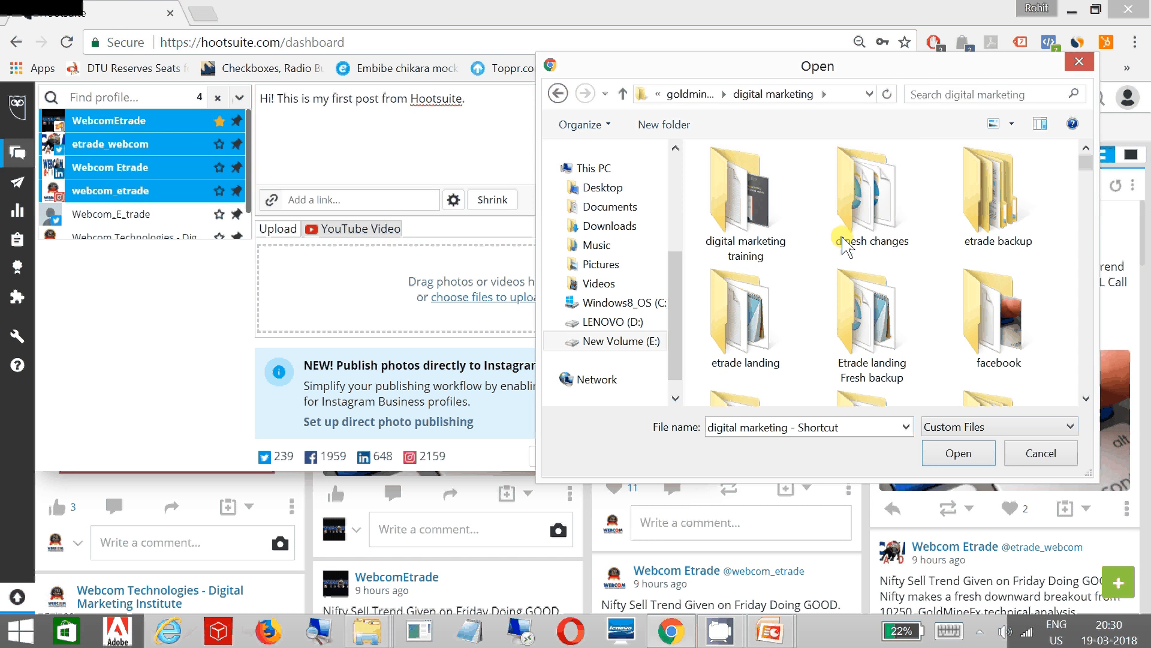
key(f)
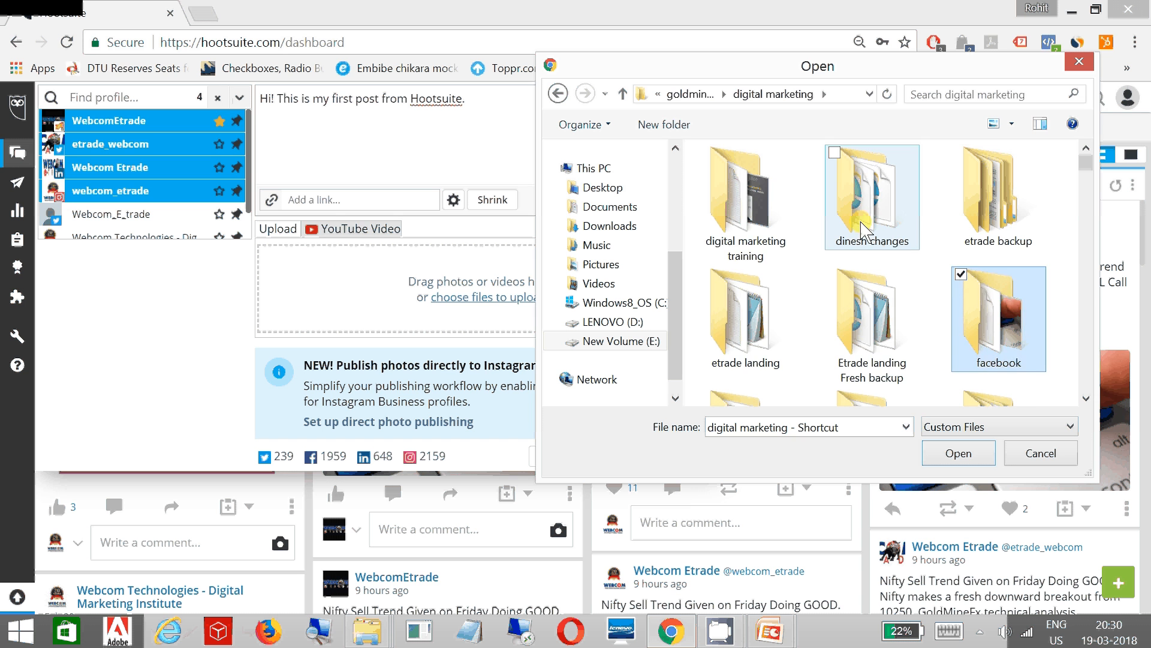
key(Return)
drag(1086, 179, 1087, 233)
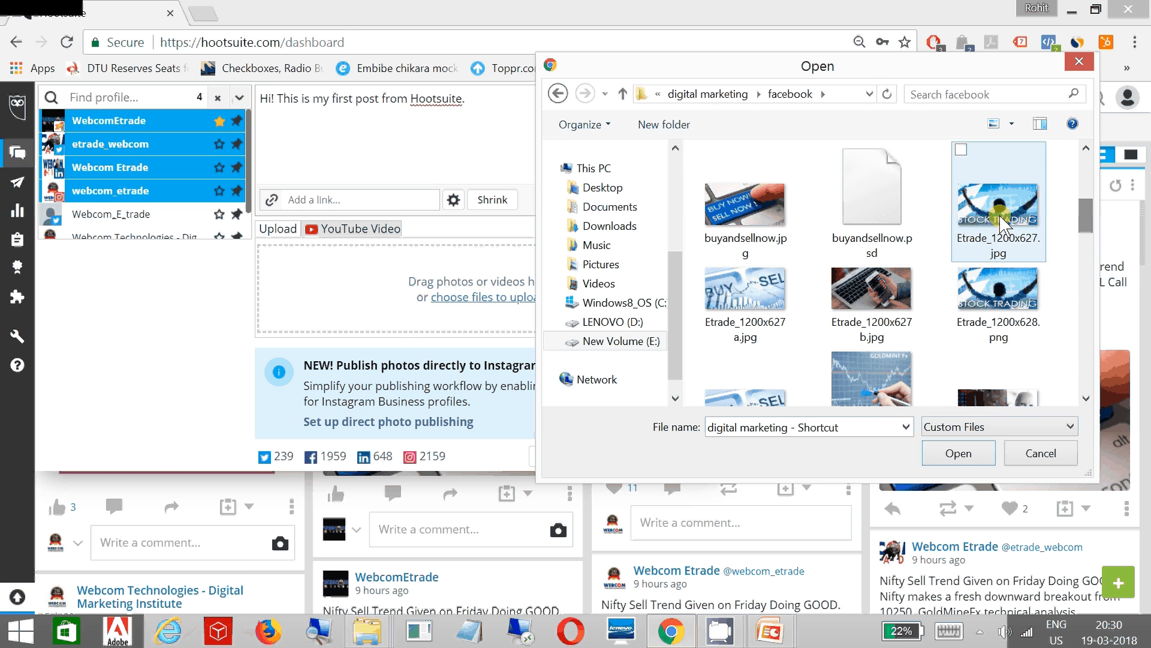
double_click(999, 221)
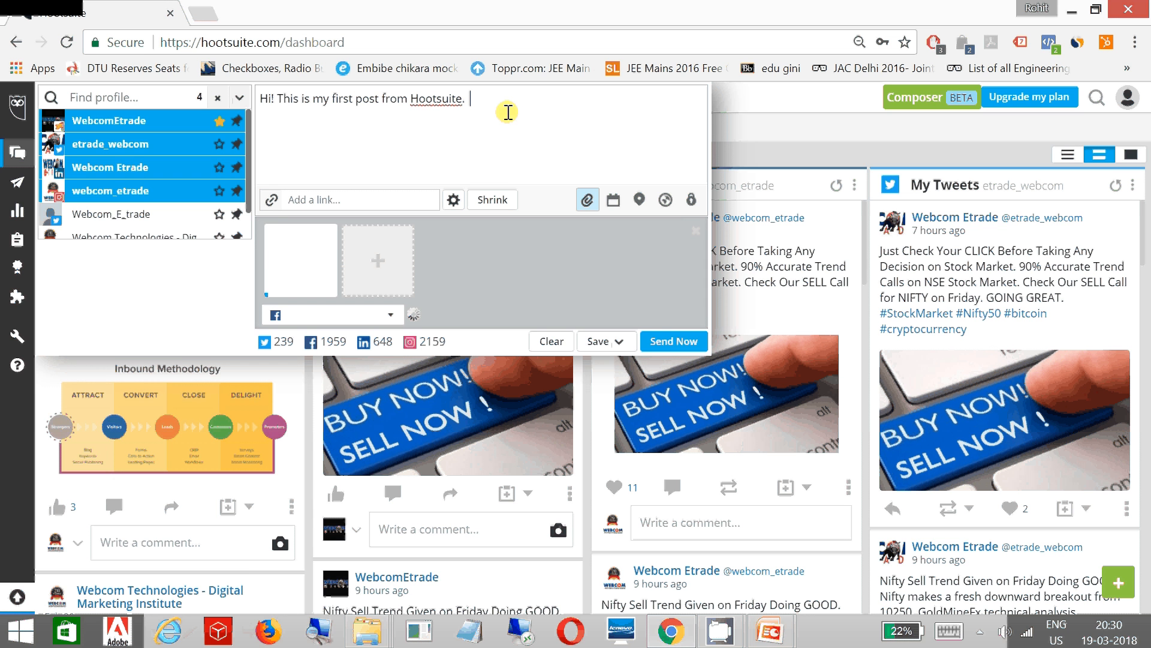
text(Get in to)
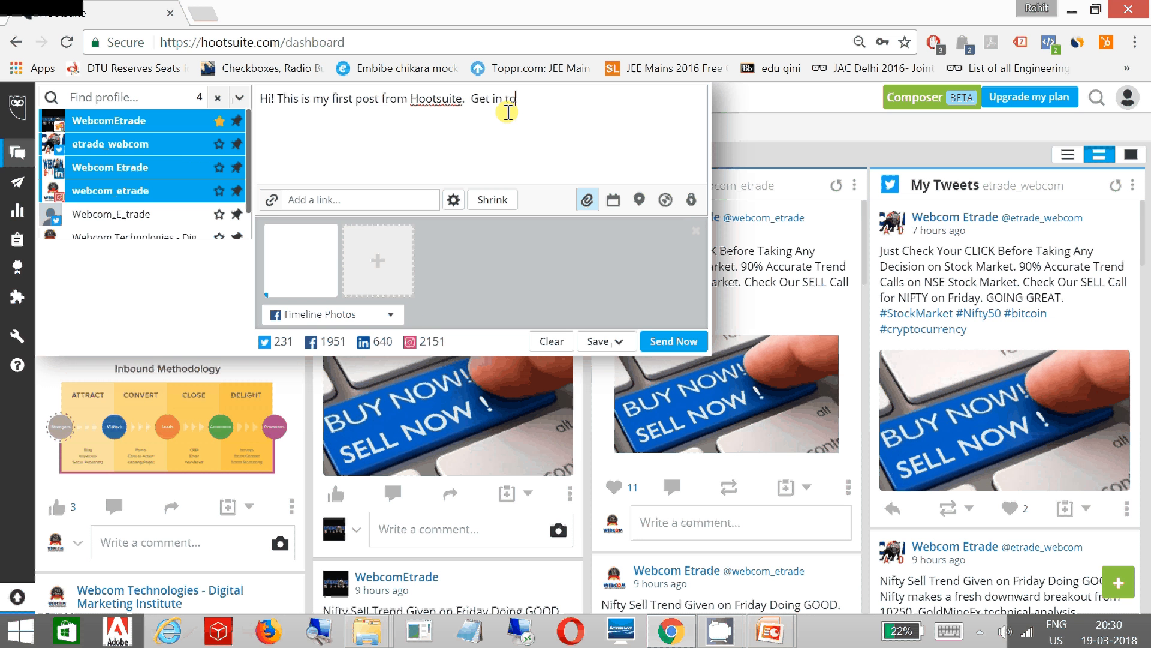
text(uch wit)
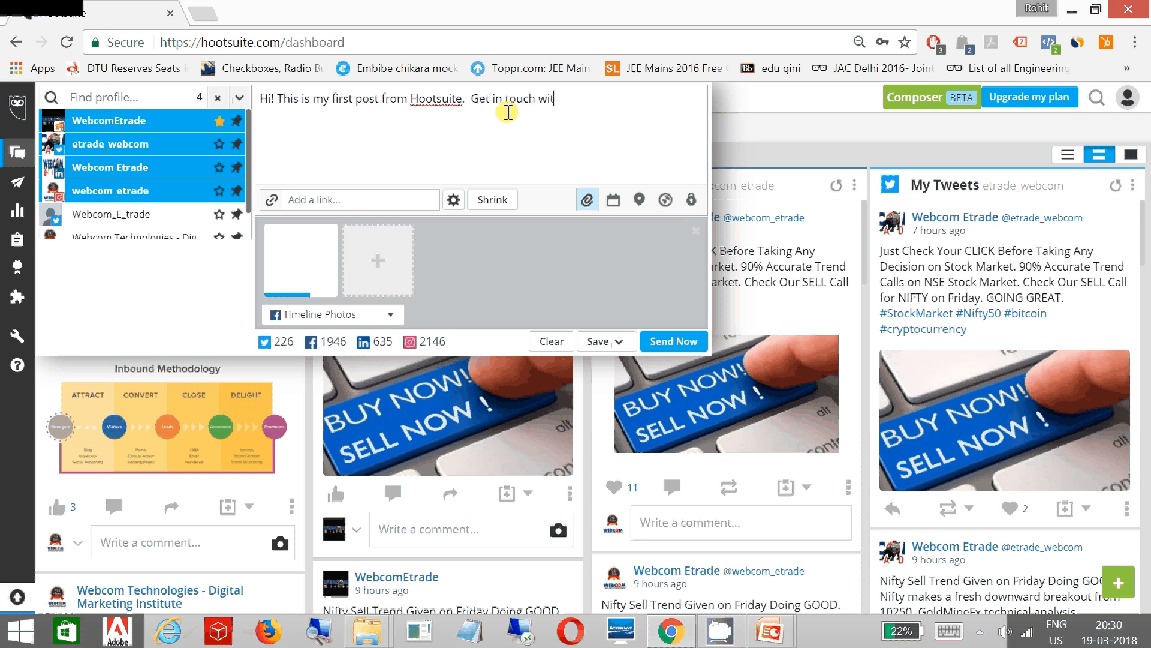
text(h me www.learn)
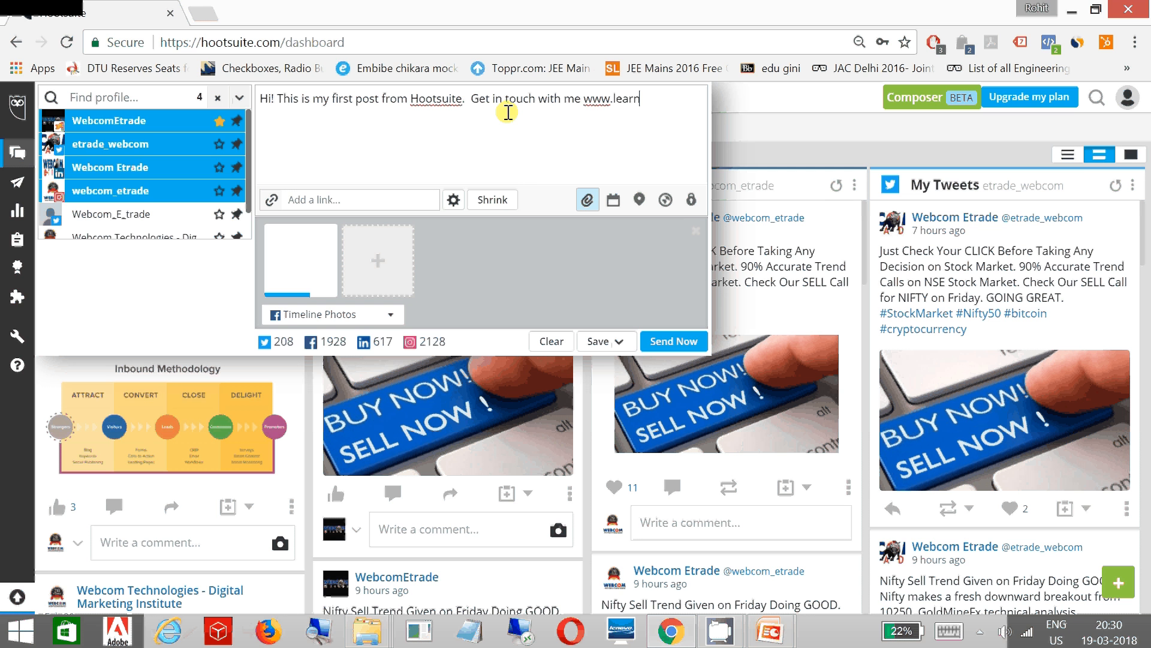
text(byexpert.scom)
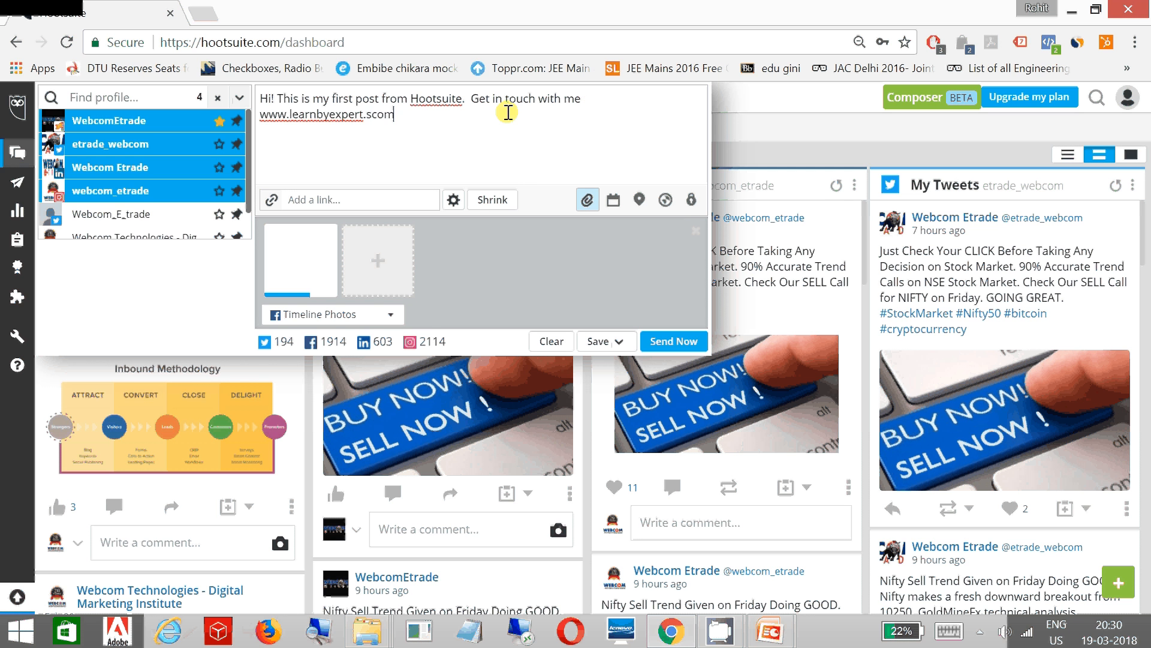
key(BackSpace)
key(BackSpace)
key(BackSpace)
key(BackSpace)
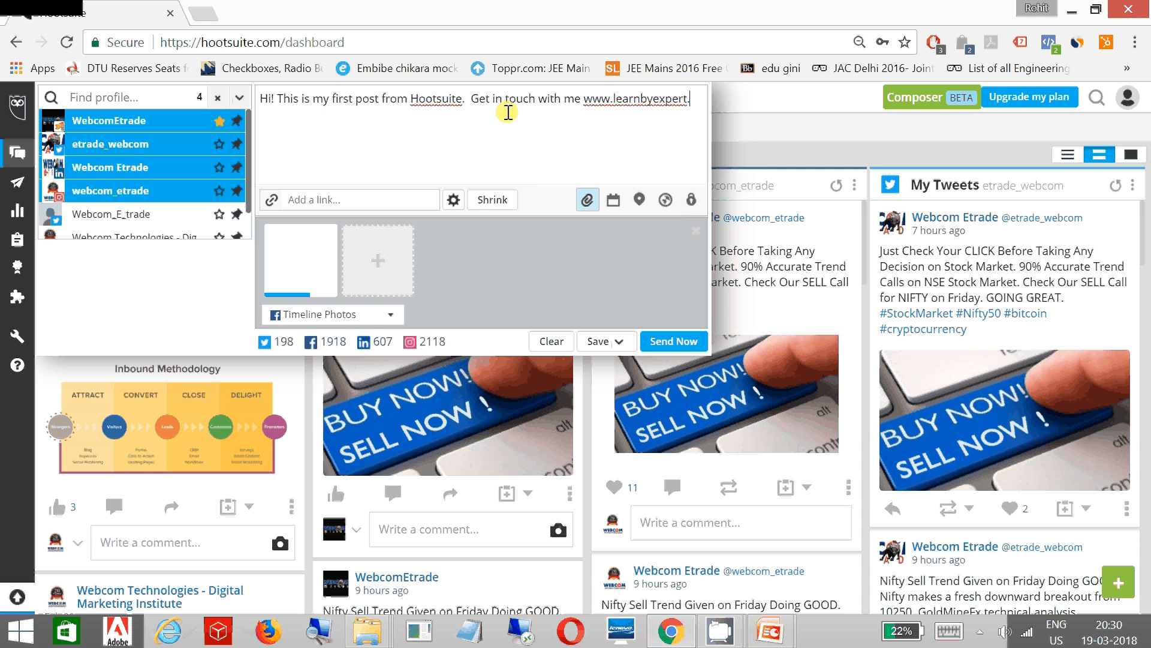
text(s.com)
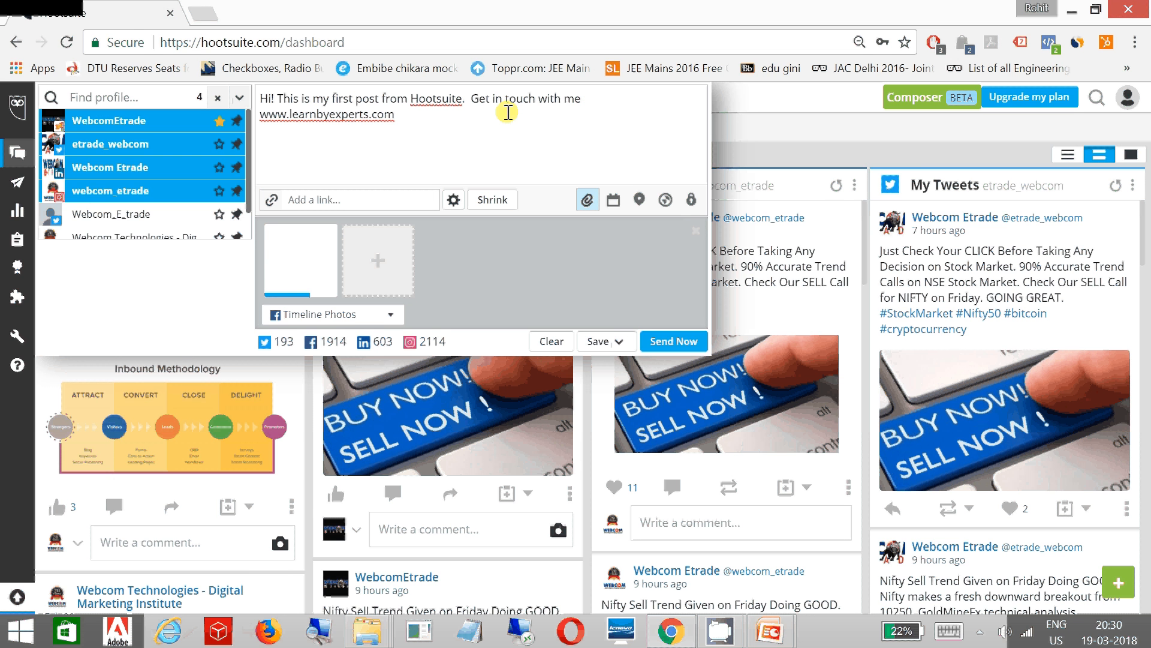
- Add the hashtags #digitalmarketing and #webdesign at the end of the message
text( #digitalmarketing )
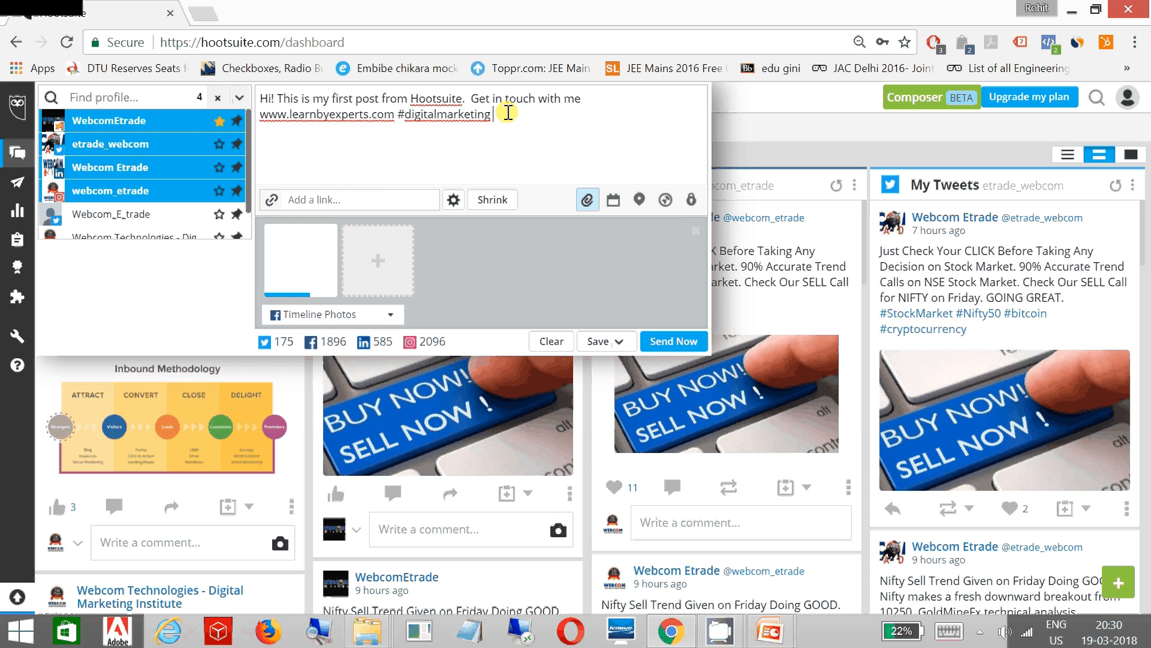
text( #webdesg)
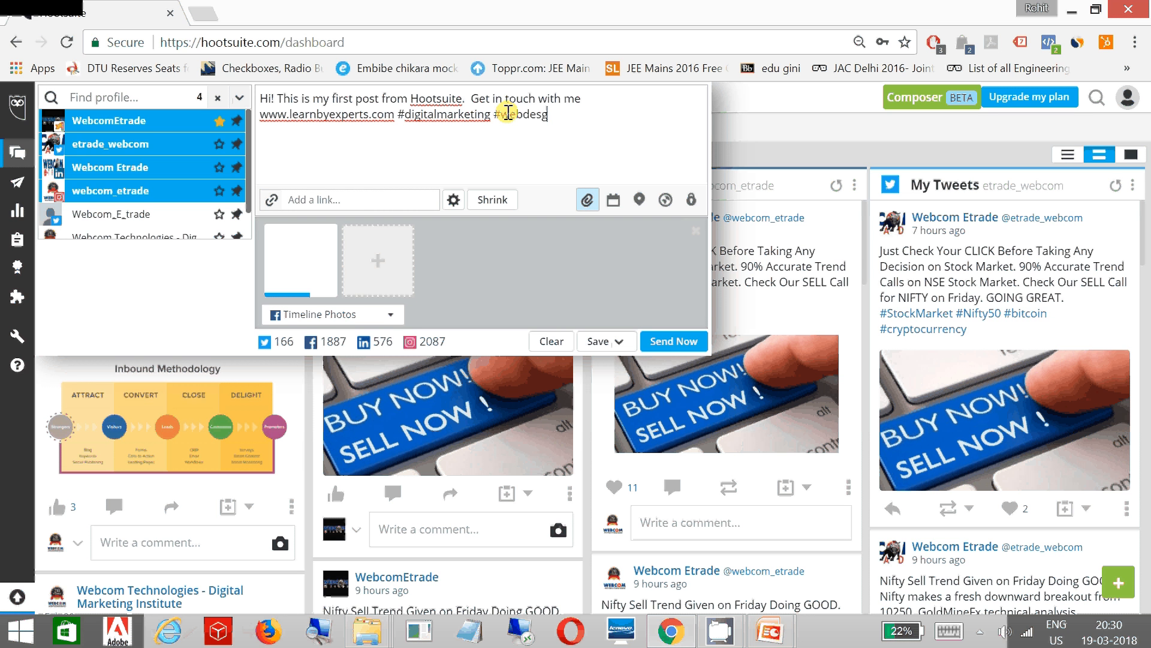
key(BackSpace)
text(ug)
key(BackSpace)
key(BackSpace)
text(ign)
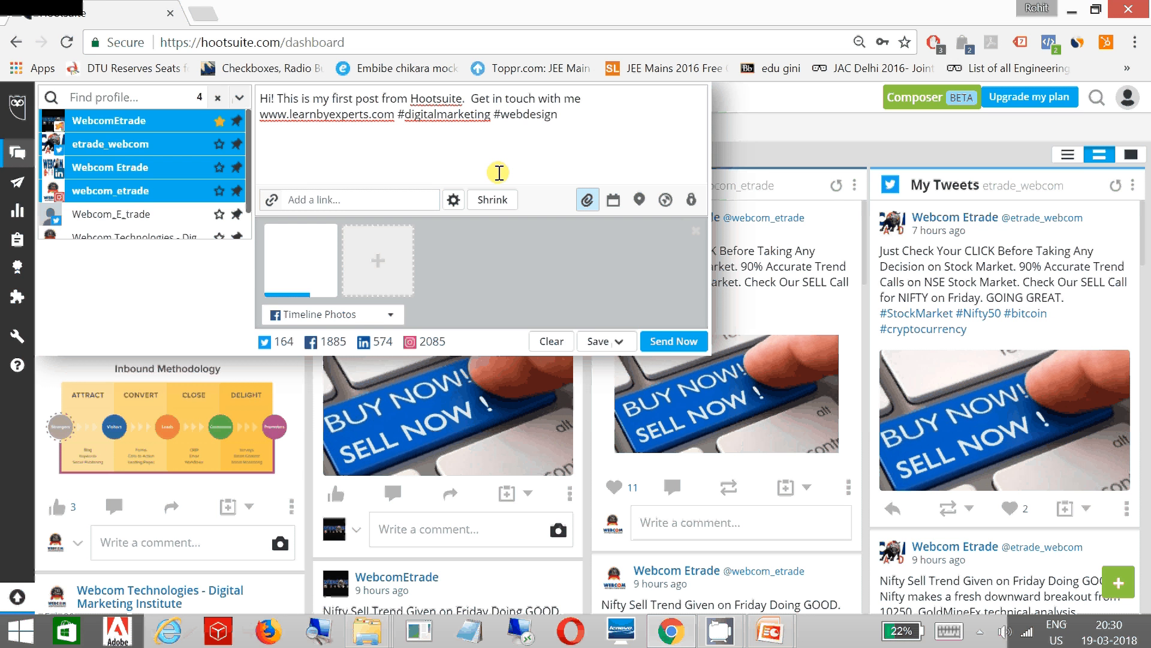
- Try to send the post immediately to the four selected profiles, and collapse the message box
click(659, 345)
click(673, 342)
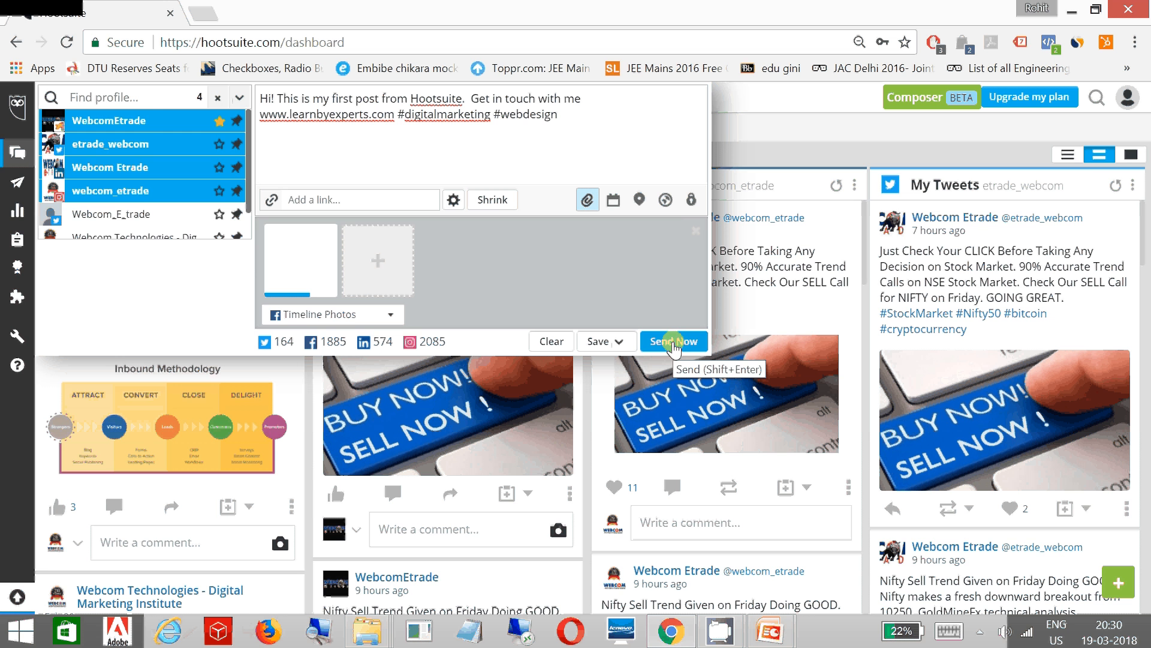
mouse_move(146, 125)
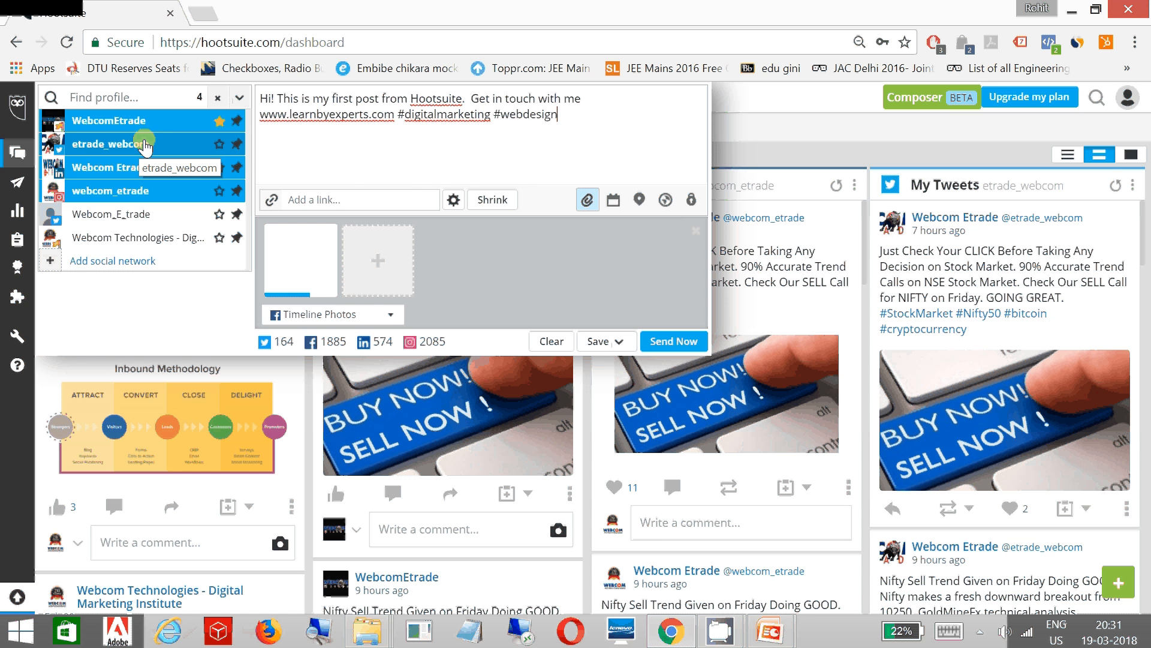
click(760, 143)
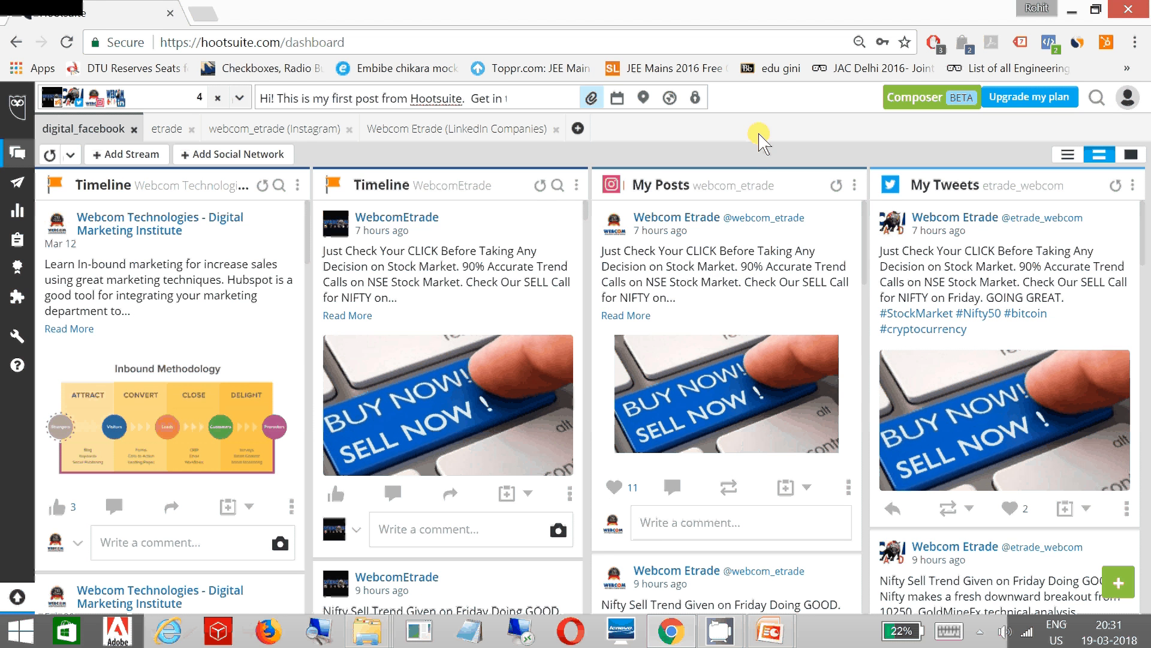
click(710, 606)
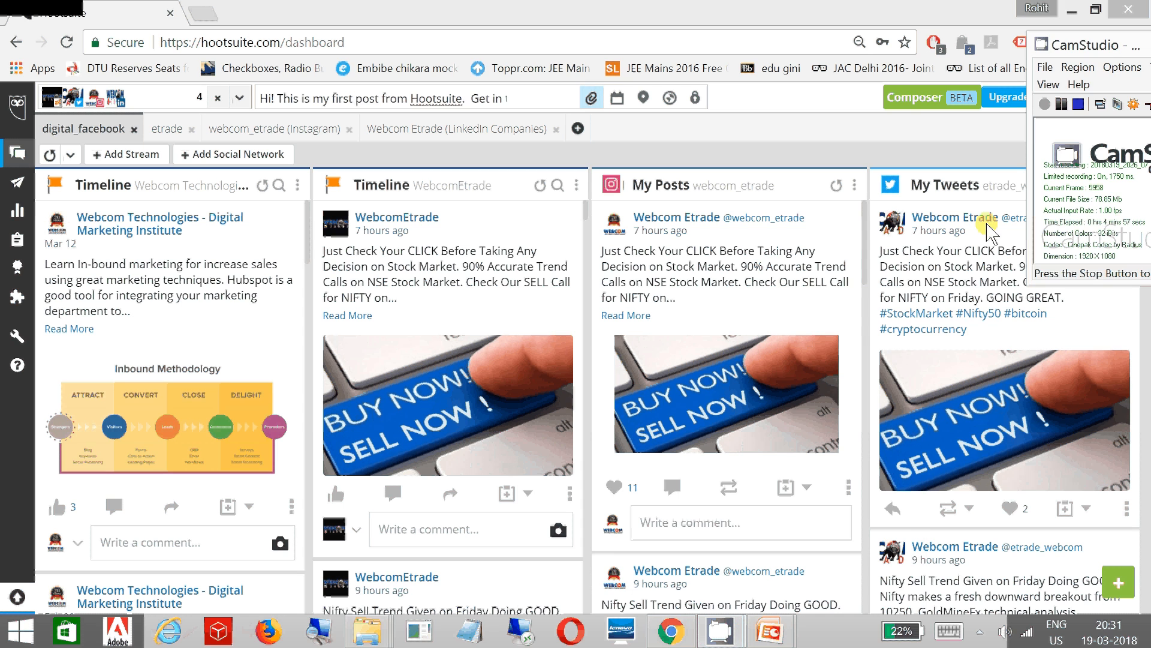